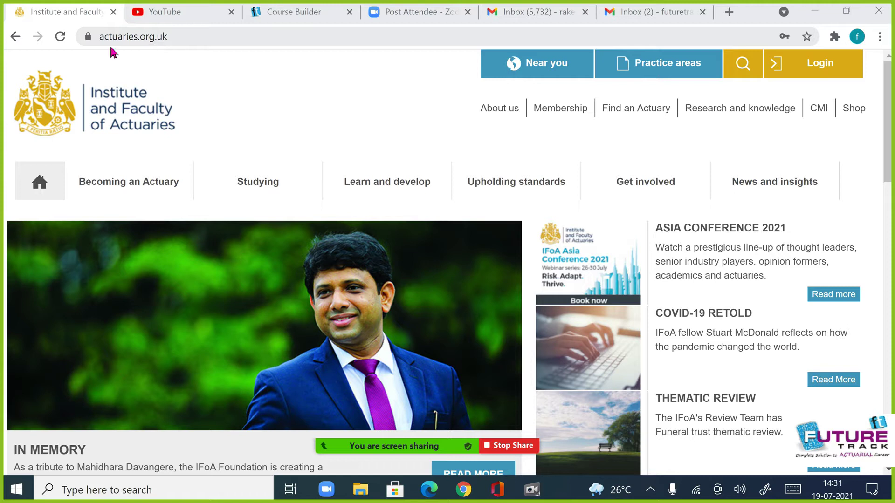
# - Select the full website address in the browser bar, then deselect it
pyautogui.click(189, 44)
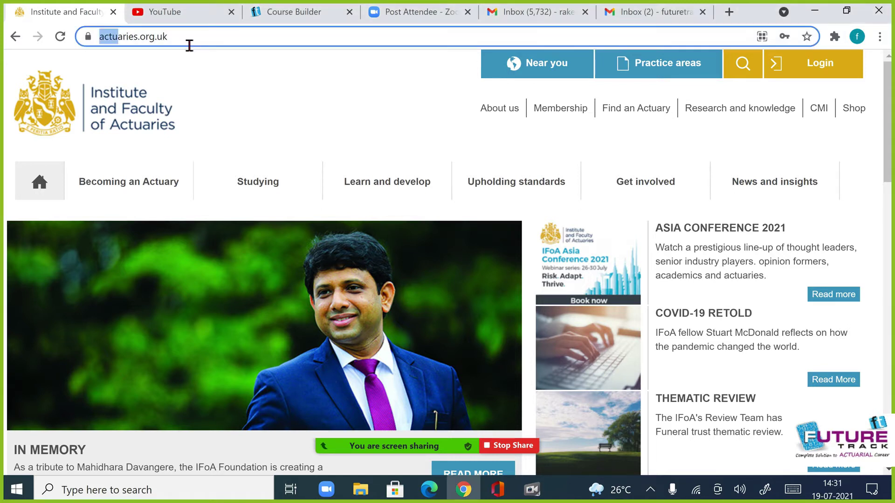
pyautogui.moveTo(189, 44); pyautogui.dragTo(208, 42)
pyautogui.click(280, 115)
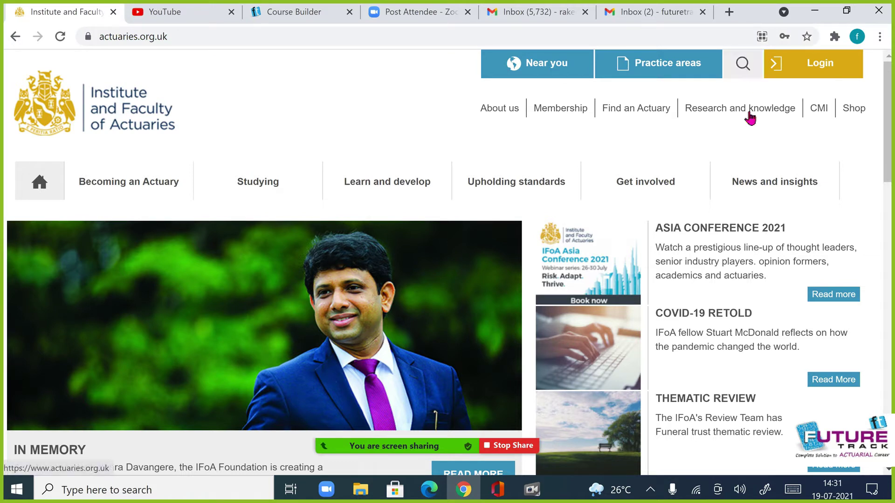
# - Enter 'non member registration' in the site search box, fixing the typo
pyautogui.click(742, 63)
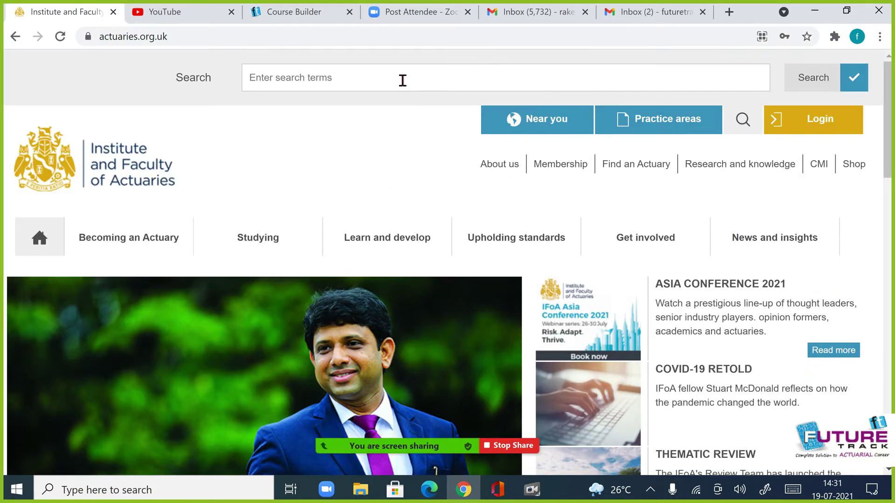
pyautogui.click(403, 80)
pyautogui.write('non mem')
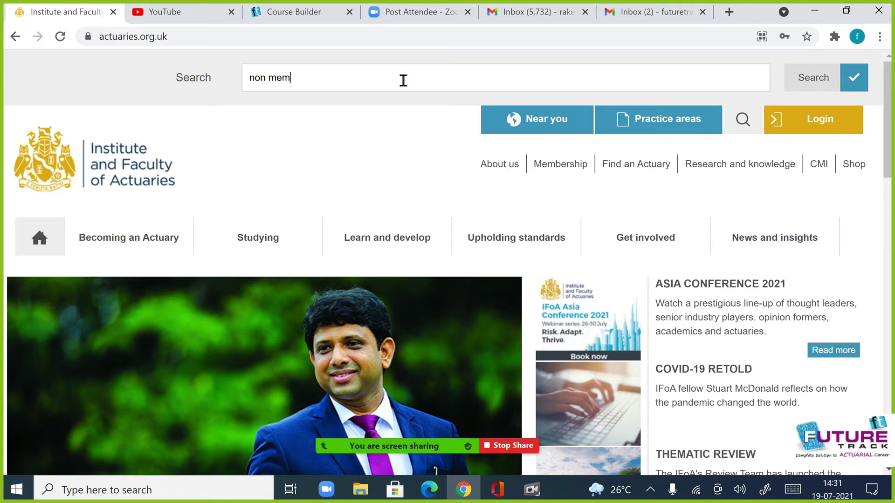
pyautogui.write('ber registration')
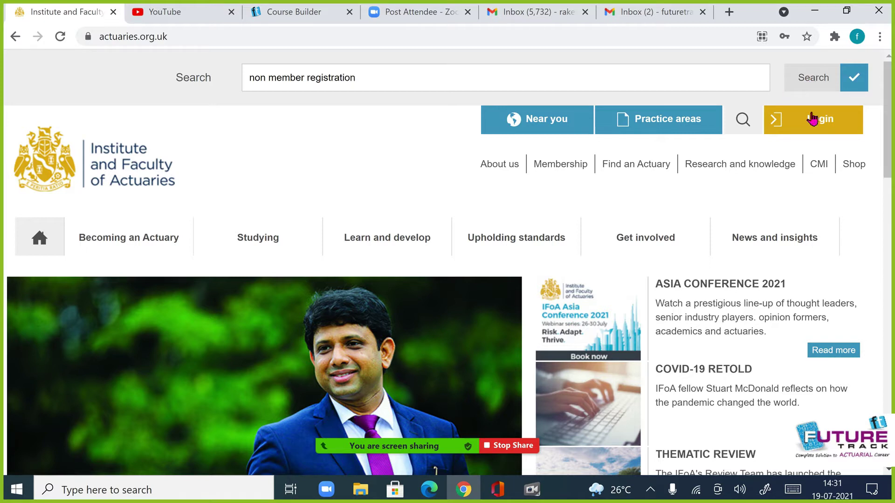
# - Run the site search and scroll through the results
pyautogui.click(811, 119)
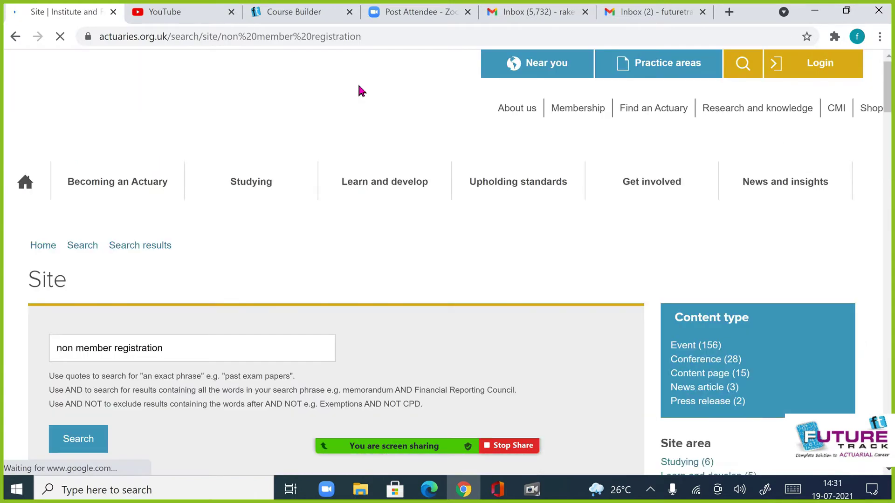
pyautogui.scroll(-5, 400, 206)
pyautogui.scroll(-1, 400, 205)
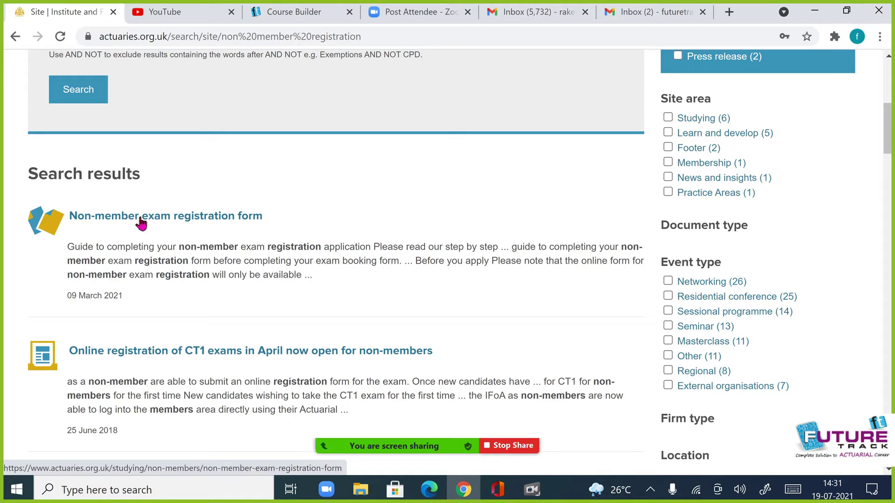
# - Open the 'Non-member exam registration form' result and scroll down to Book your exam
pyautogui.click(178, 223)
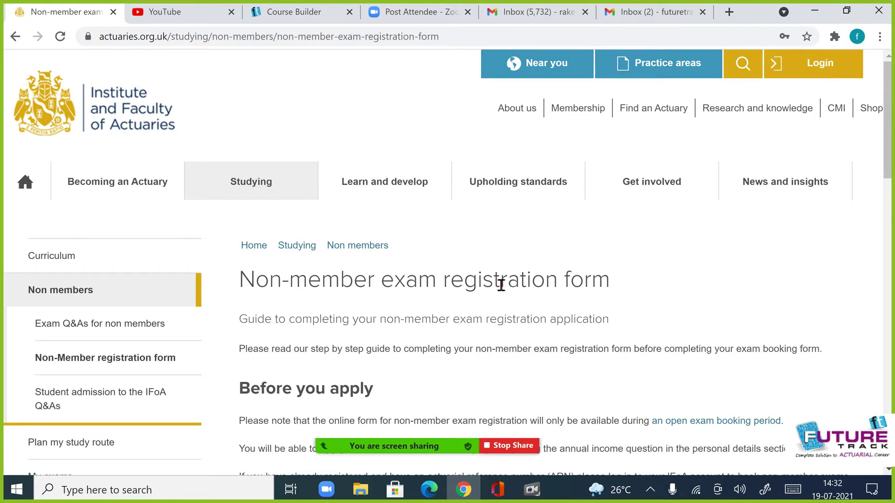
pyautogui.scroll(-1, 496, 285)
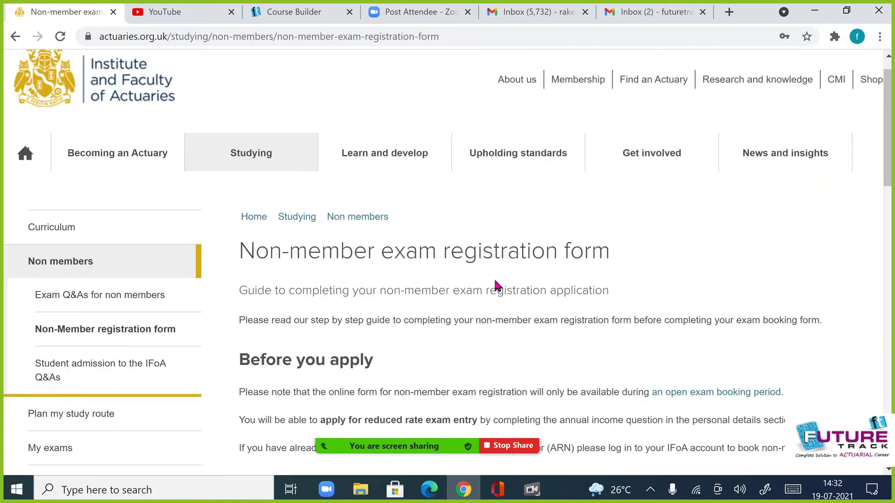
pyautogui.scroll(-10, 496, 285)
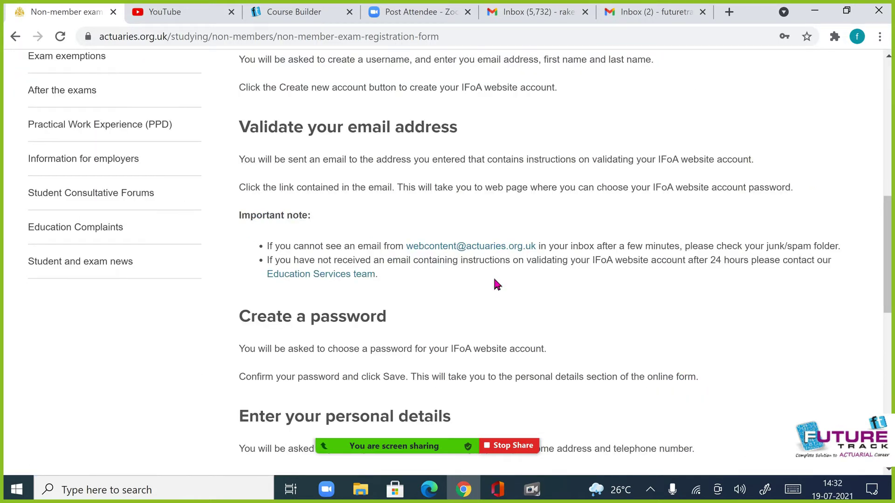
pyautogui.scroll(-15, 497, 285)
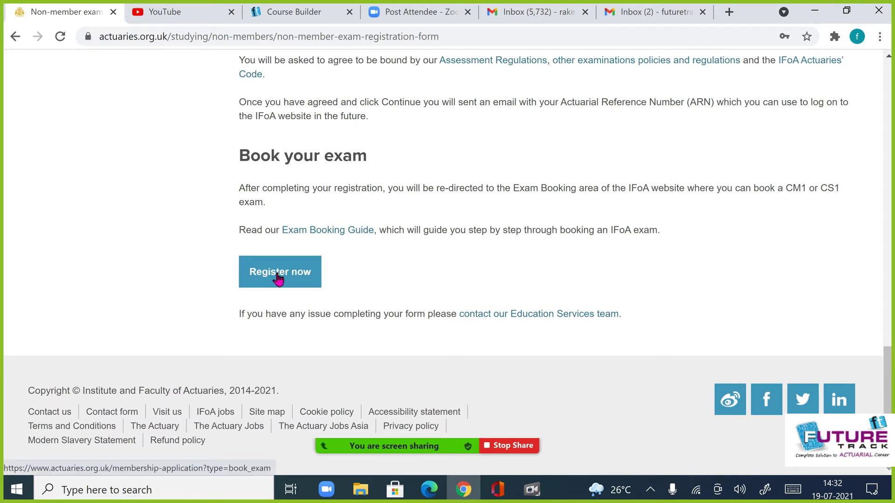
# - Start registration via Register now and highlight the ARN mention on the registration page
pyautogui.click(276, 275)
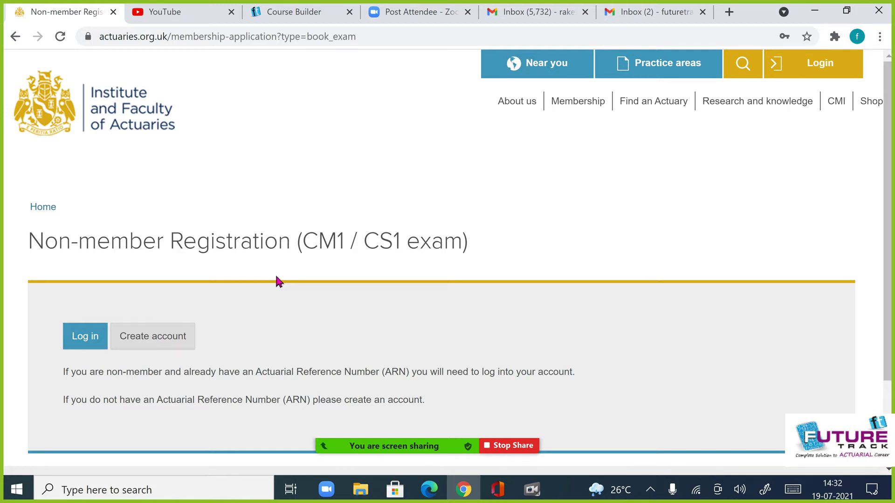
pyautogui.moveTo(380, 372); pyautogui.dragTo(406, 373)
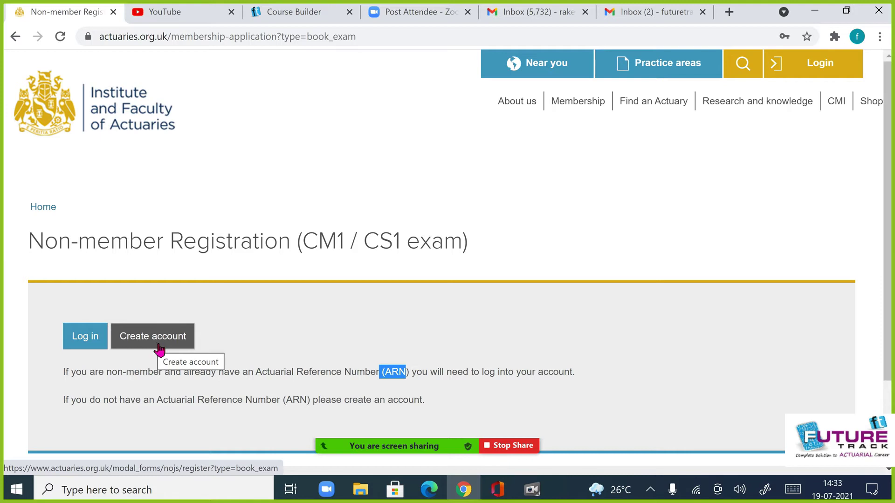
# - Fill the Create account form with a username and submit the new account
pyautogui.click(159, 349)
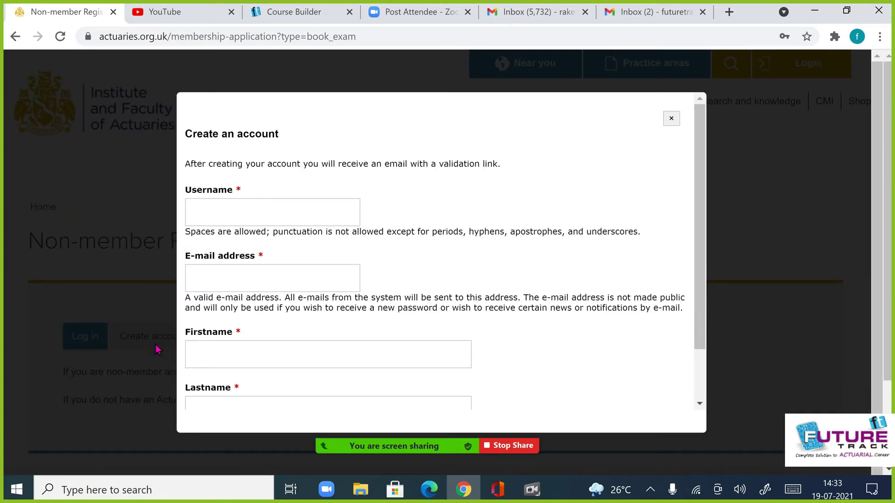
pyautogui.click(241, 214)
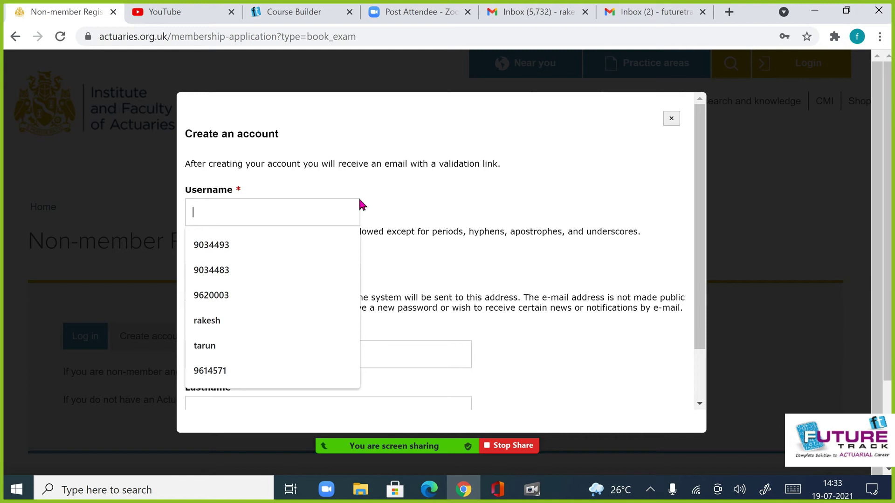
pyautogui.write('abc_d')
pyautogui.press('BackSpace')
pyautogui.write('xyz')
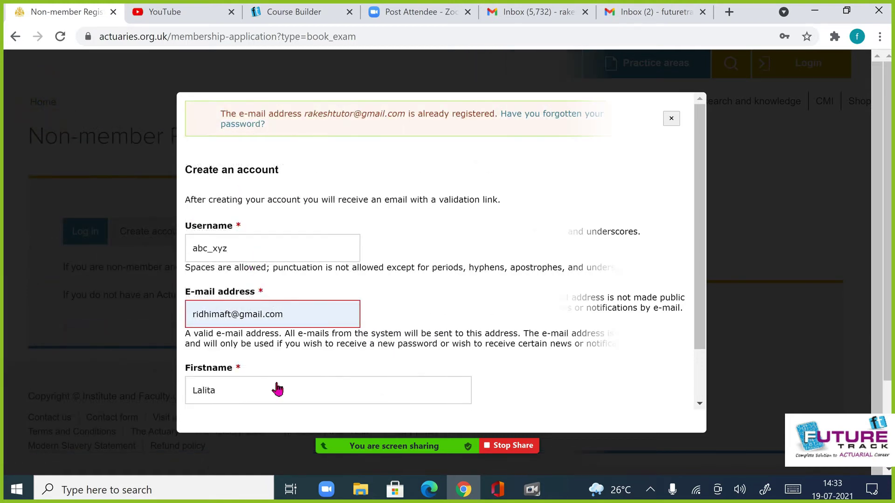
pyautogui.scroll(-2, 272, 391)
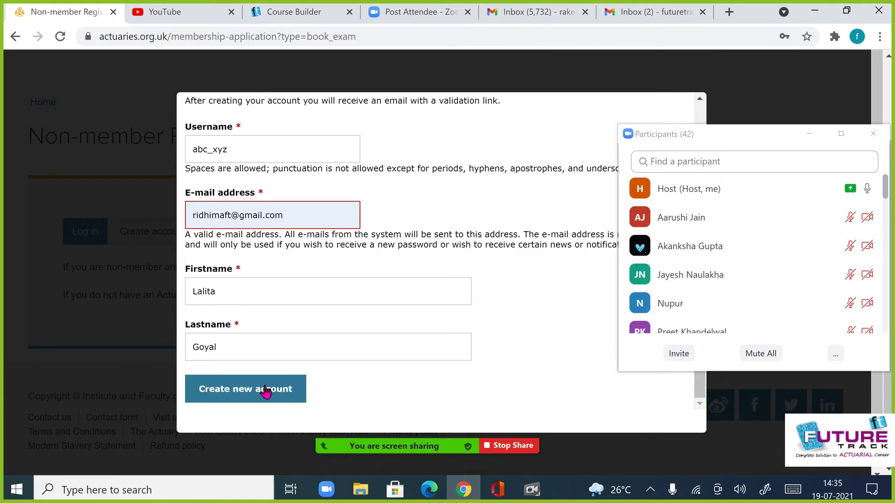
pyautogui.click(265, 392)
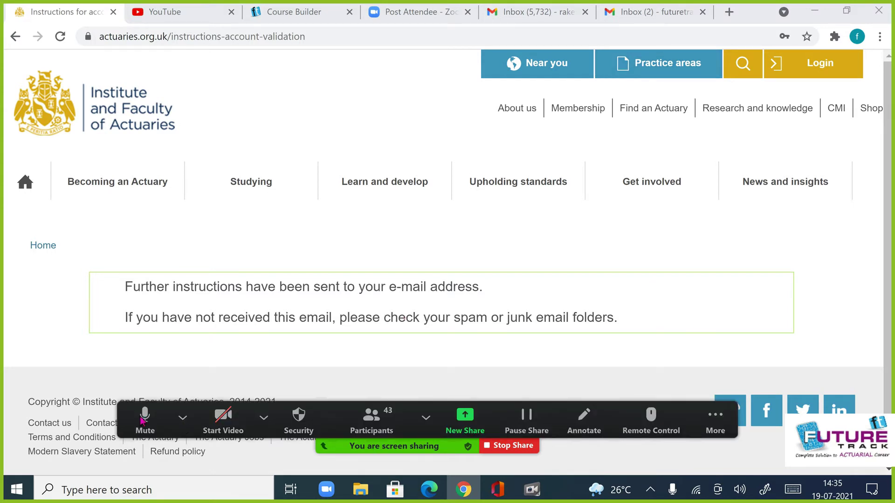
# - In the Inbox (2) Gmail tab, follow the actuaries.org.uk link from the account-details e-mail
pyautogui.click(654, 11)
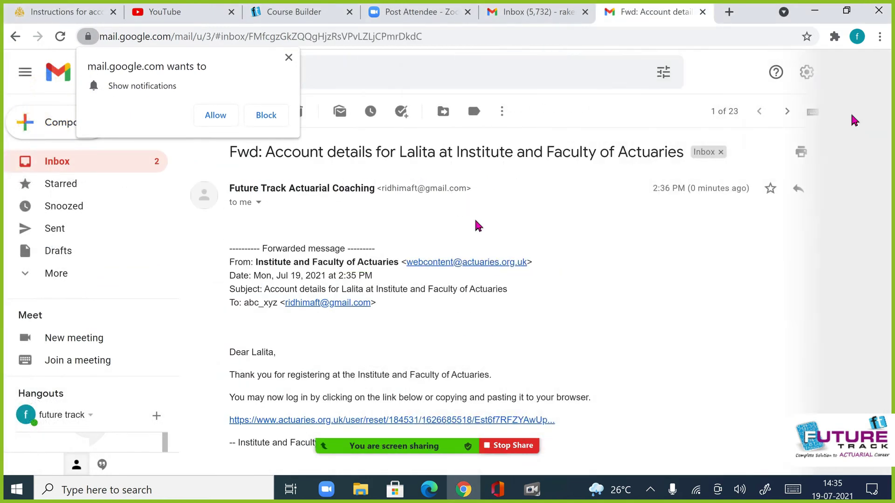
pyautogui.scroll(-2, 442, 242)
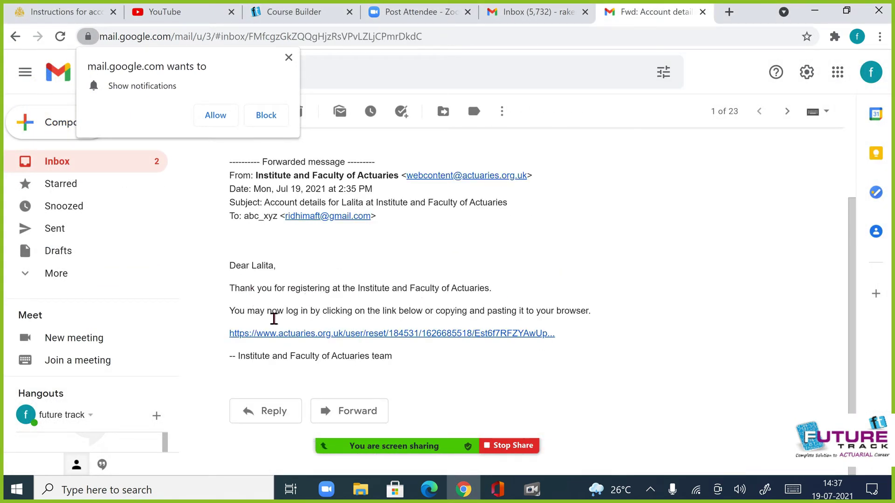
pyautogui.click(337, 336)
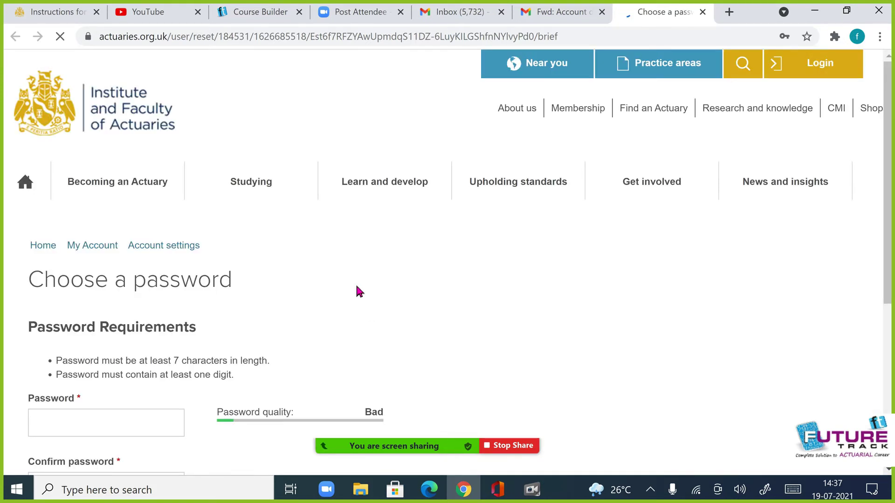
# - Enter the new password, repeat it in Confirm password, and save it
pyautogui.scroll(-2, 359, 292)
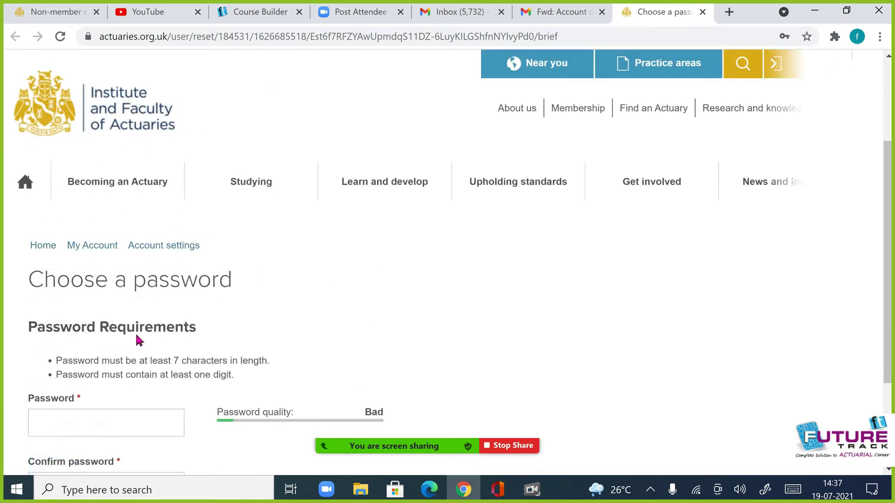
pyautogui.scroll(-3, 138, 341)
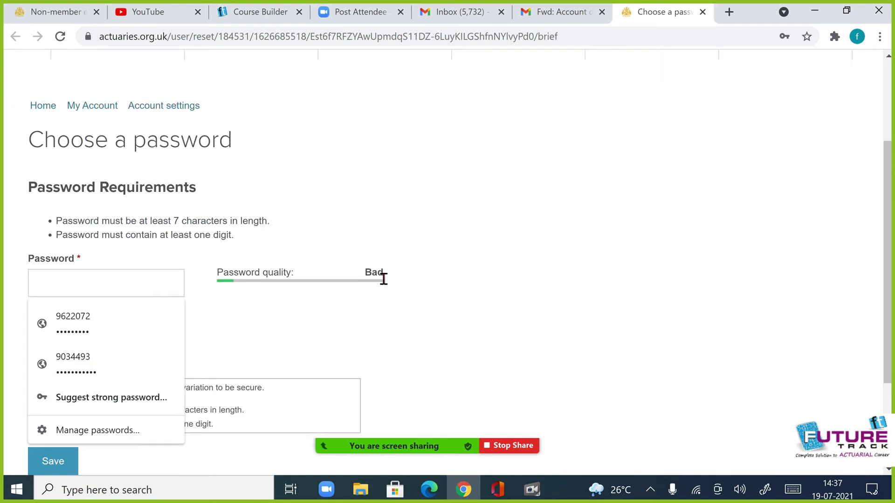
pyautogui.click(120, 282)
pyautogui.click(249, 224)
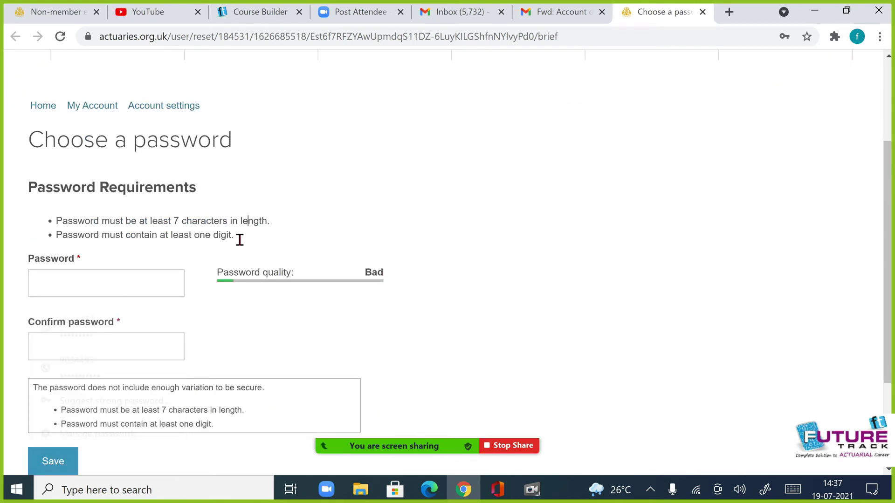
pyautogui.click(86, 295)
pyautogui.click(85, 297)
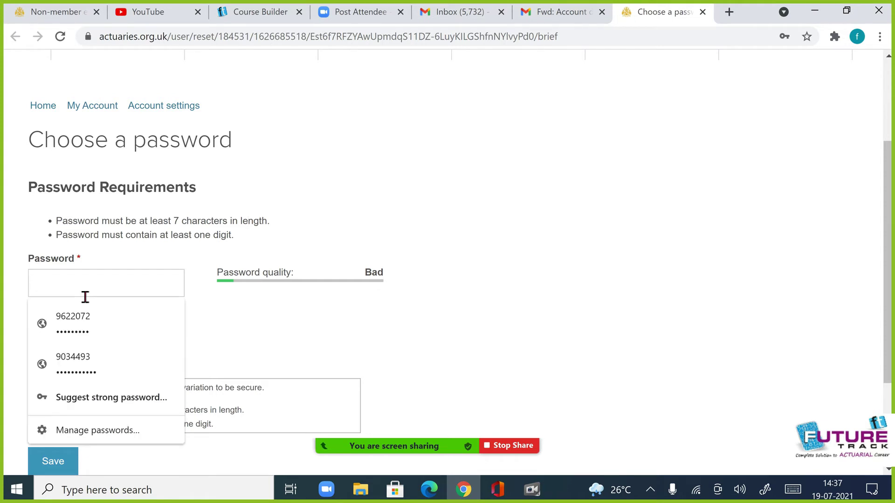
pyautogui.write('••••••••••')
pyautogui.press('Tab')
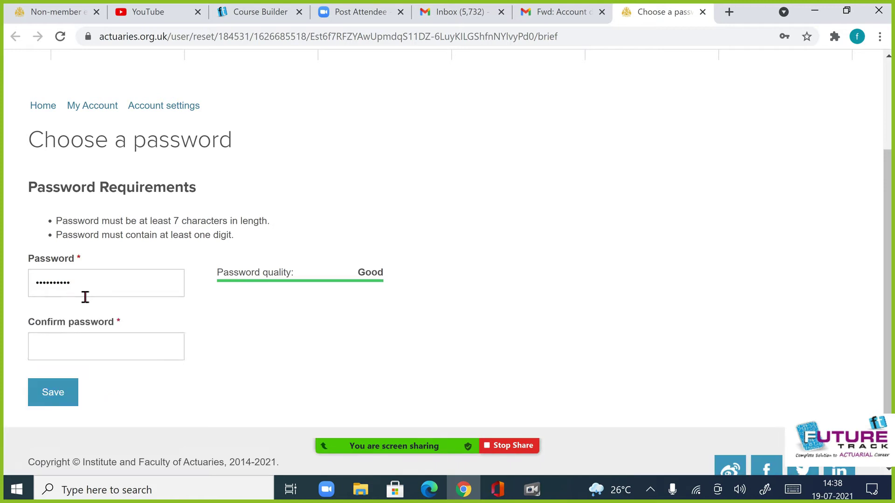
pyautogui.write('••••••••')
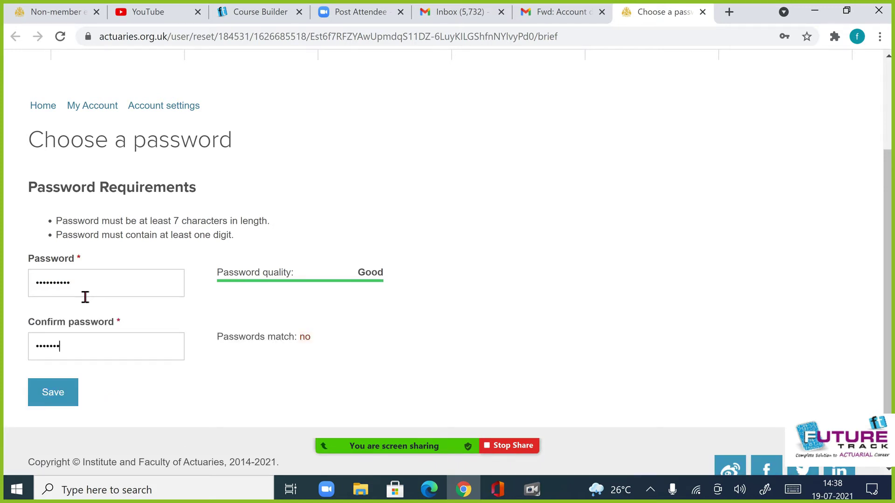
pyautogui.write('••')
pyautogui.click(53, 396)
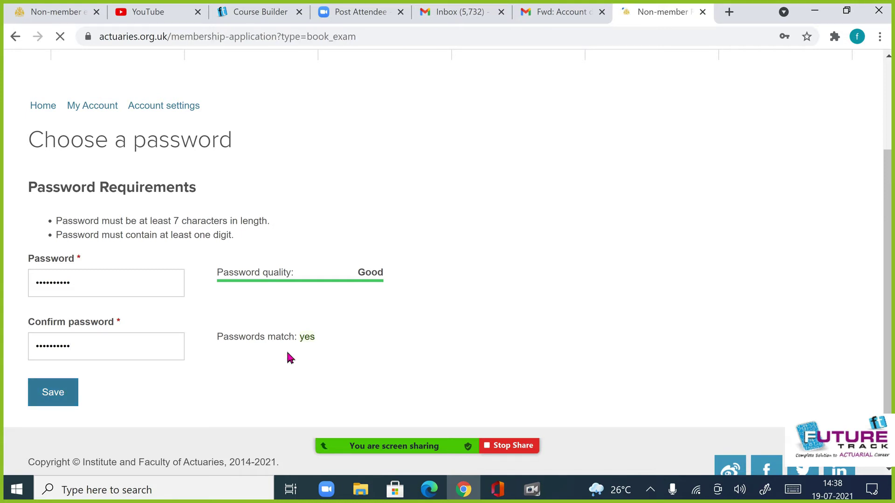
pyautogui.scroll(-3, 311, 307)
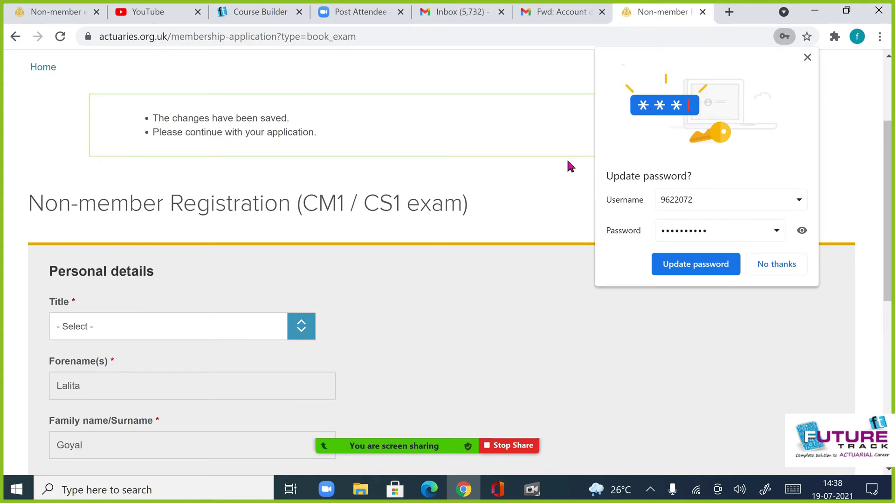
# - Dismiss the password-update popup and hide the meeting's participant list
pyautogui.click(776, 264)
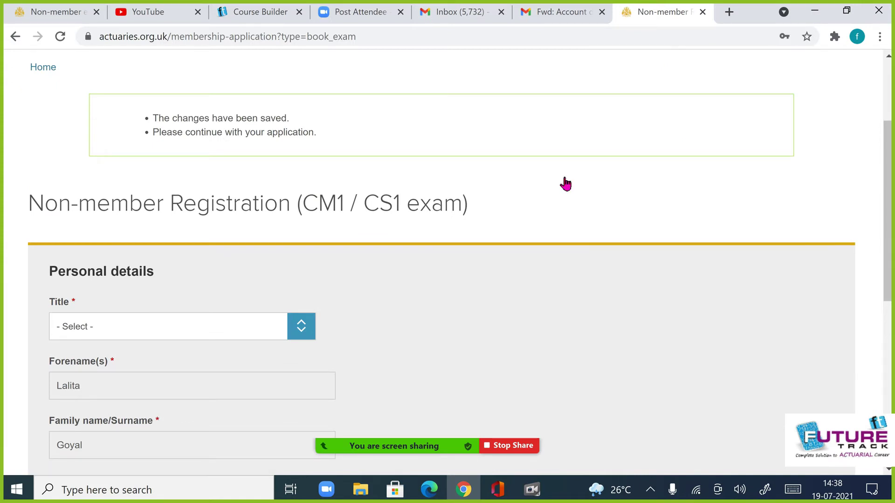
pyautogui.scroll(-8, 565, 184)
pyautogui.scroll(2, 565, 185)
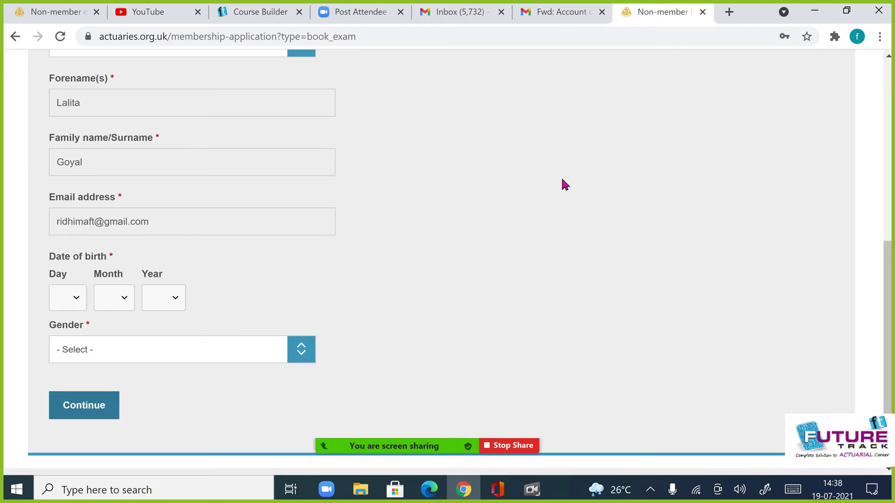
pyautogui.scroll(9, 564, 185)
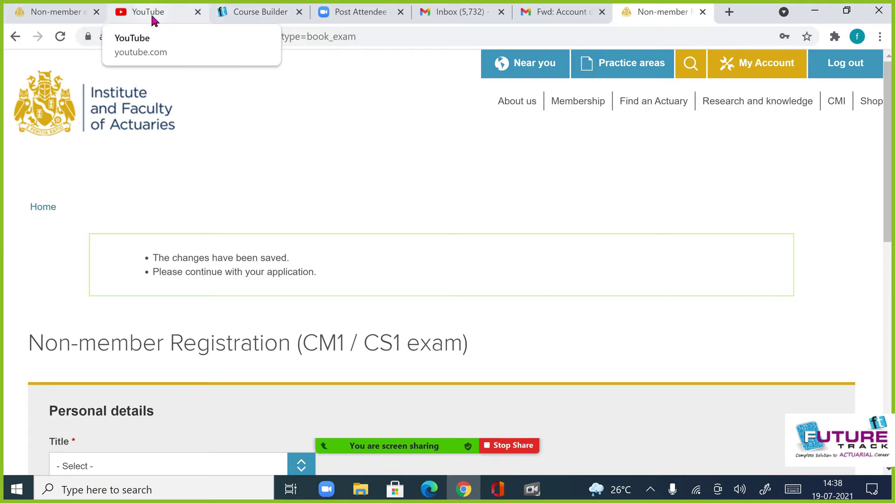
pyautogui.moveTo(401, 443)
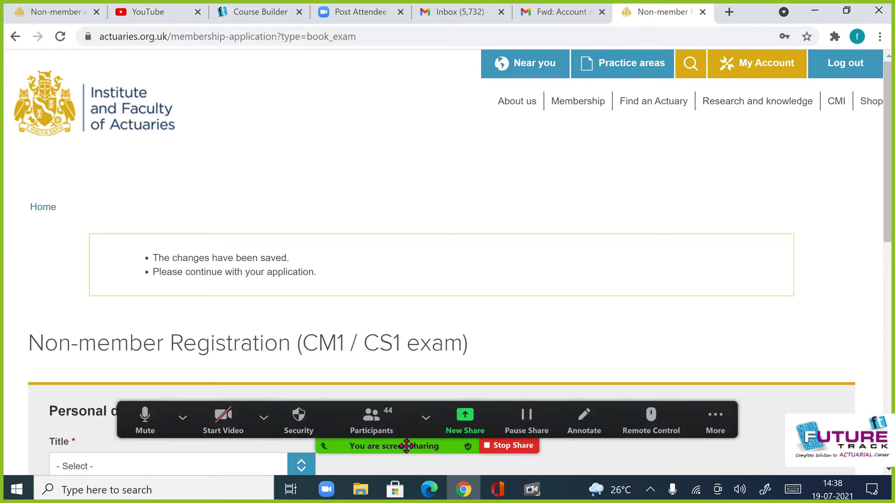
pyautogui.click(372, 419)
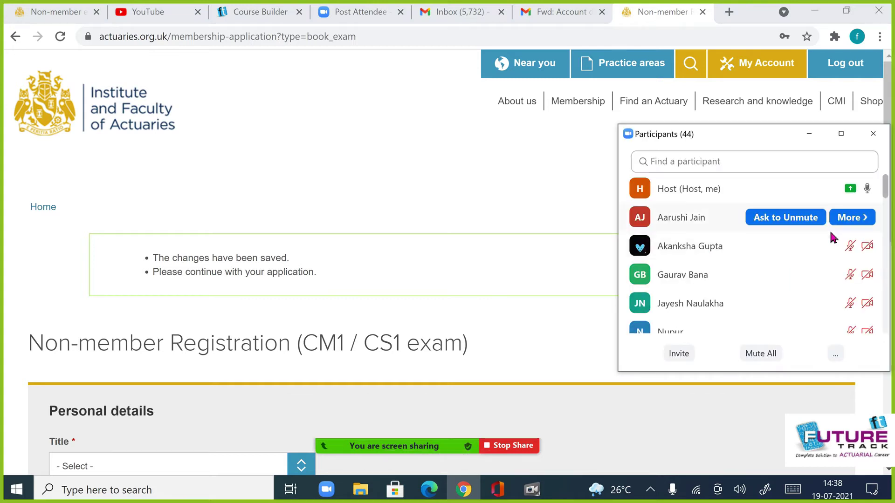
pyautogui.click(380, 215)
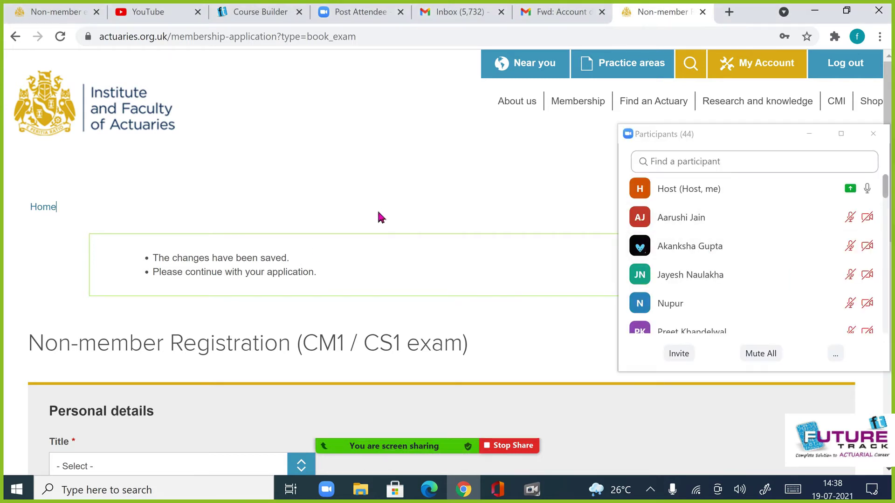
pyautogui.click(809, 134)
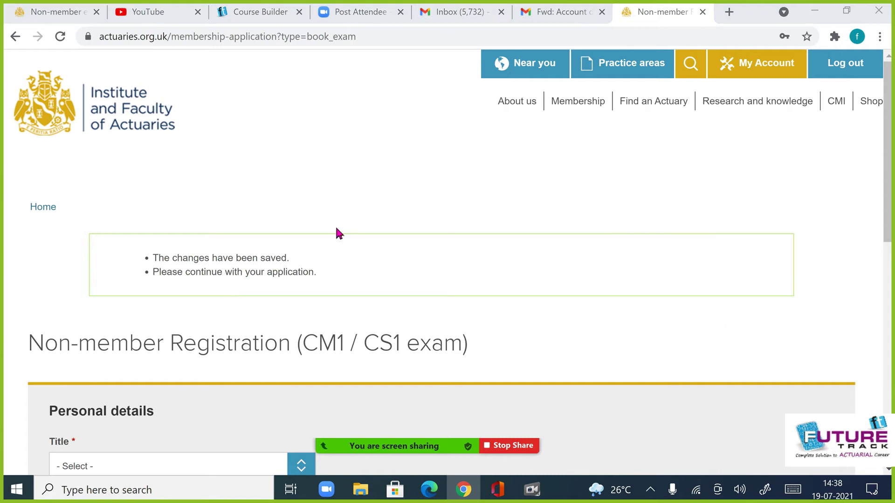
pyautogui.scroll(-1, 326, 233)
pyautogui.scroll(-2, 312, 237)
pyautogui.scroll(-1, 322, 252)
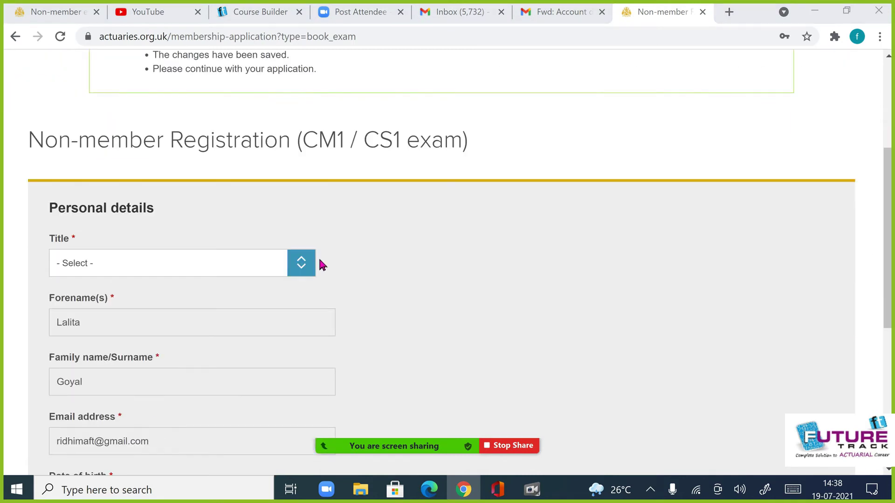
# - Set the Title to Miss, correcting an initial choice of Mr
pyautogui.click(300, 256)
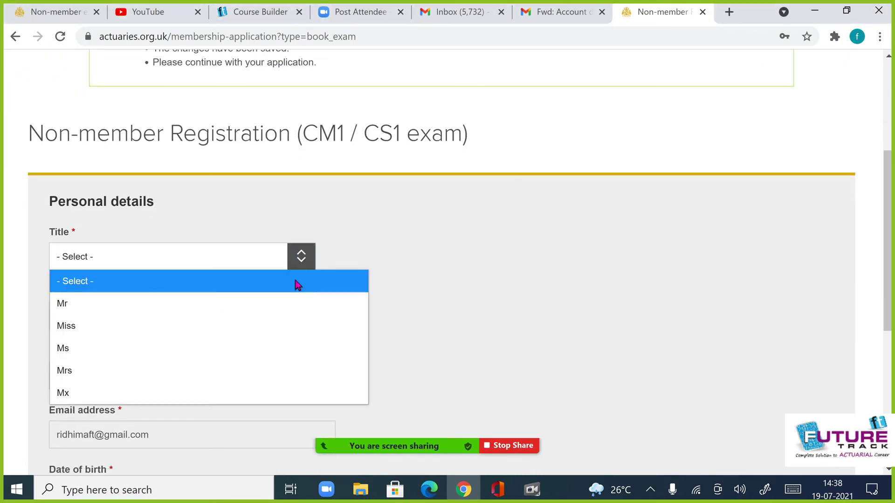
pyautogui.click(209, 304)
pyautogui.scroll(-2, 242, 248)
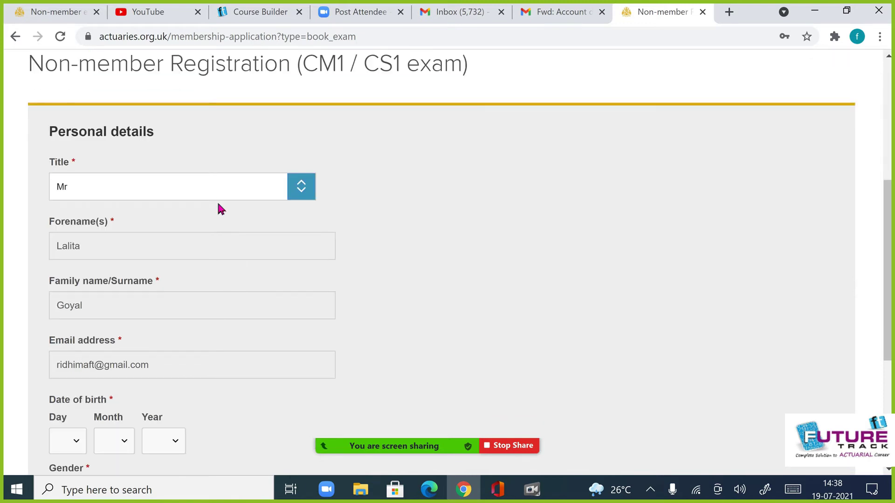
pyautogui.click(217, 196)
pyautogui.click(191, 259)
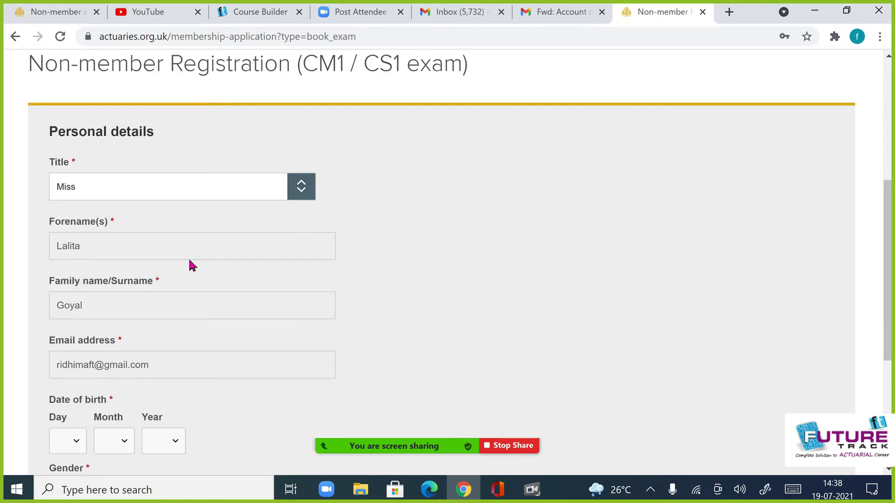
pyautogui.scroll(-3, 182, 348)
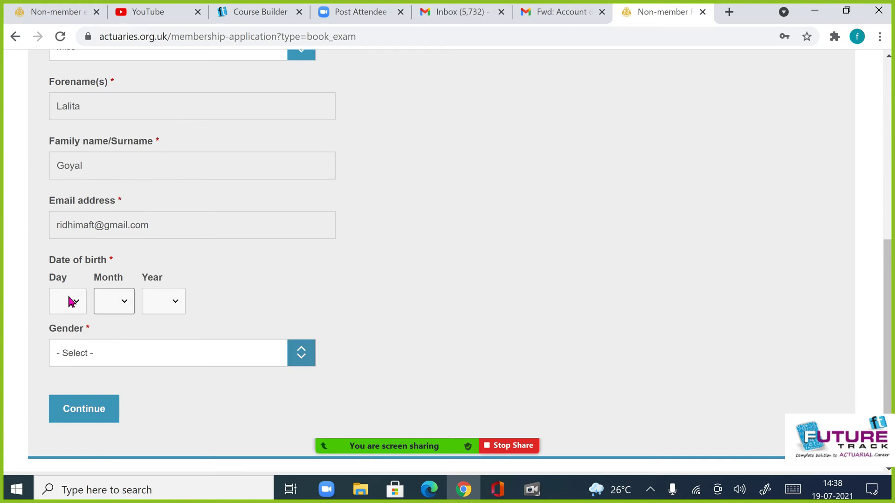
# - Set the date of birth to 8 Jun 1980
pyautogui.click(71, 301)
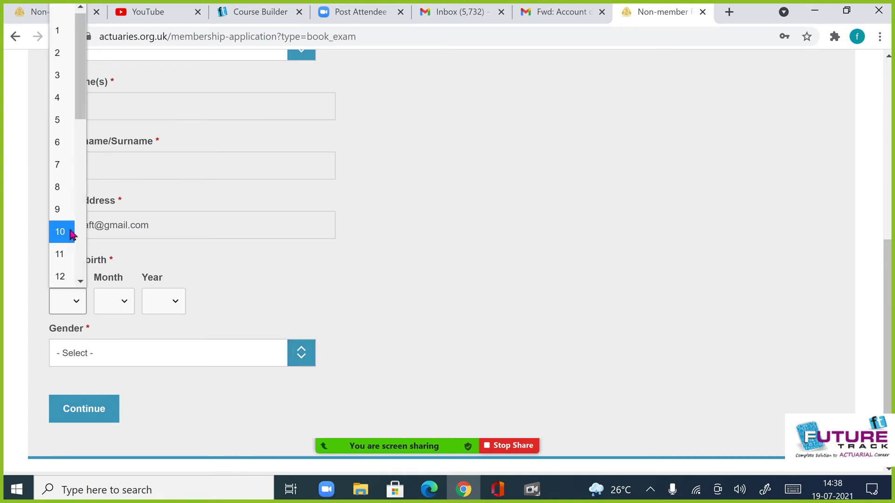
pyautogui.click(70, 189)
pyautogui.click(107, 300)
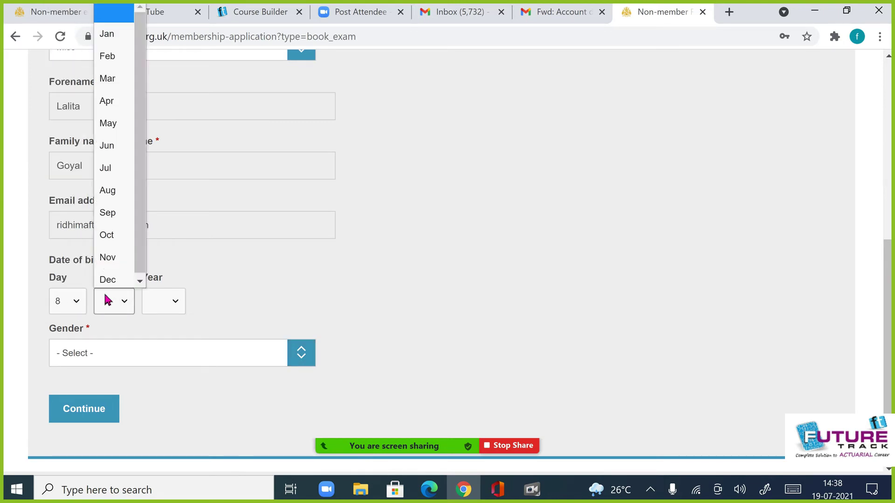
pyautogui.click(117, 146)
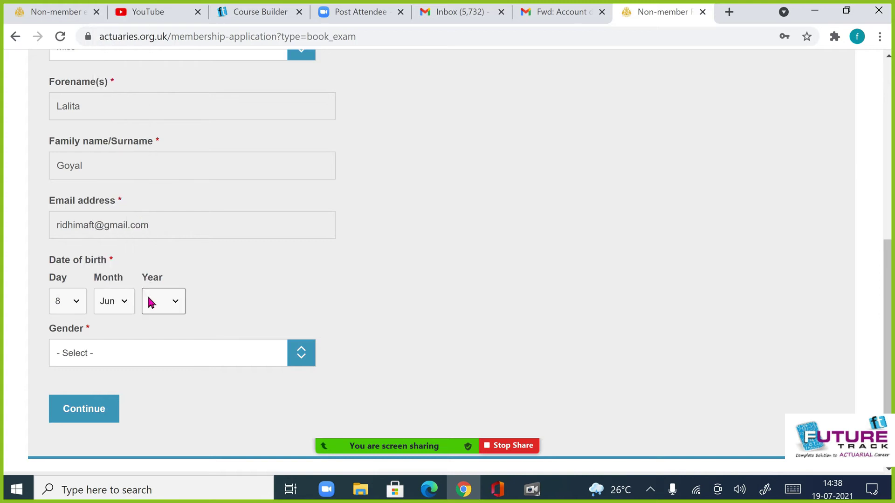
pyautogui.click(151, 302)
pyautogui.scroll(-20, 164, 205)
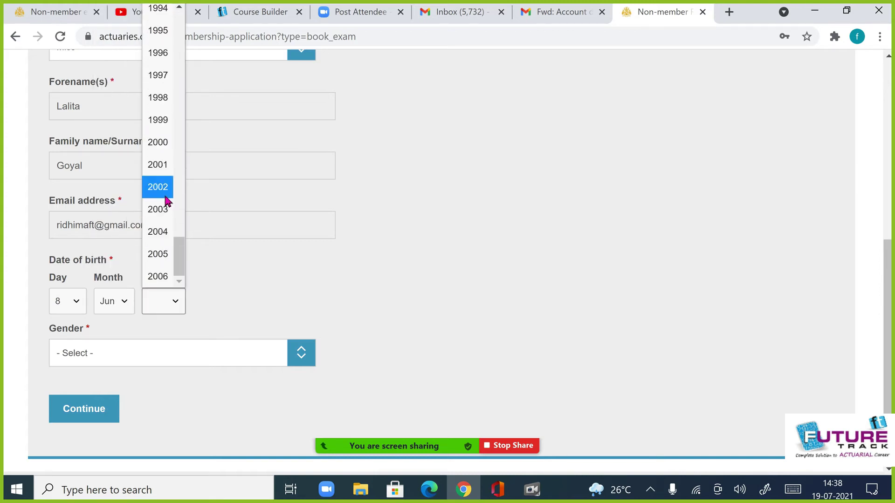
pyautogui.scroll(8, 166, 196)
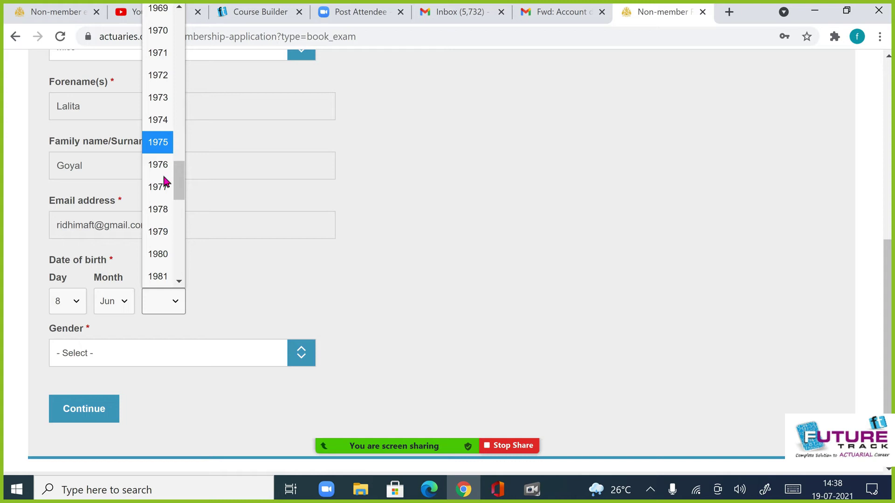
pyautogui.click(160, 254)
pyautogui.click(106, 355)
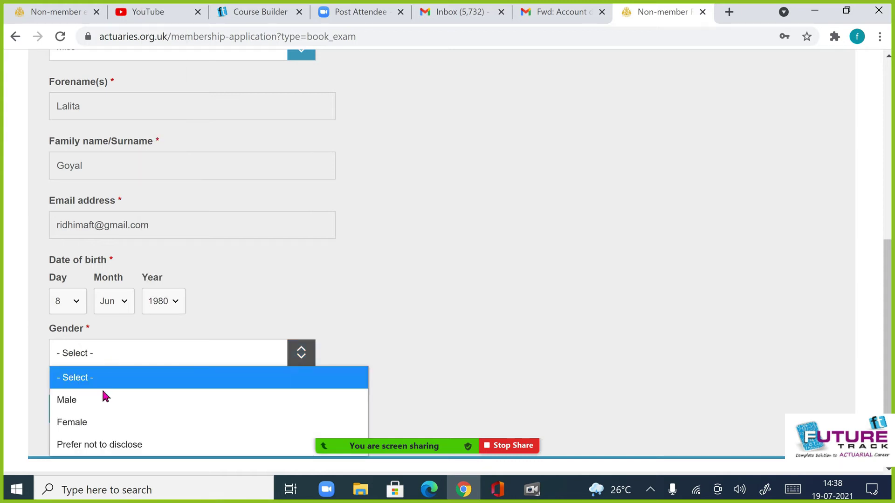
# - Choose Female as gender and submit the personal details
pyautogui.click(109, 424)
pyautogui.click(90, 410)
pyautogui.scroll(4, 399, 272)
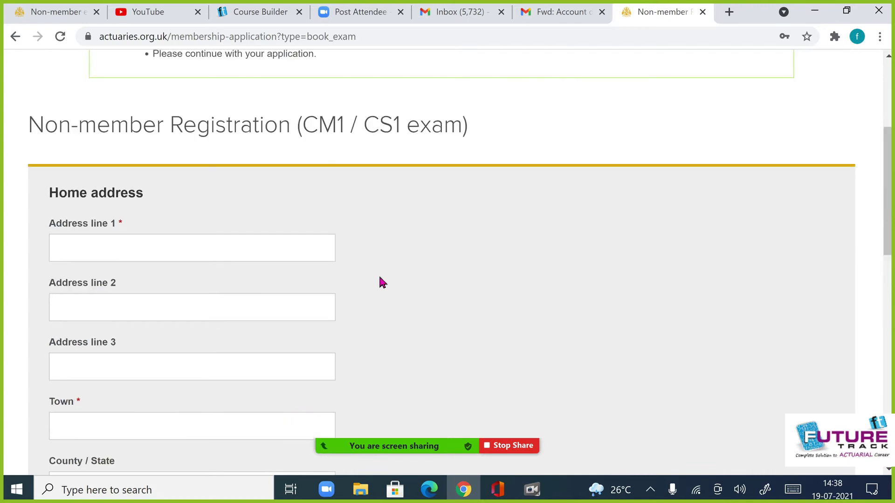
pyautogui.scroll(4, 191, 309)
pyautogui.scroll(-6, 202, 309)
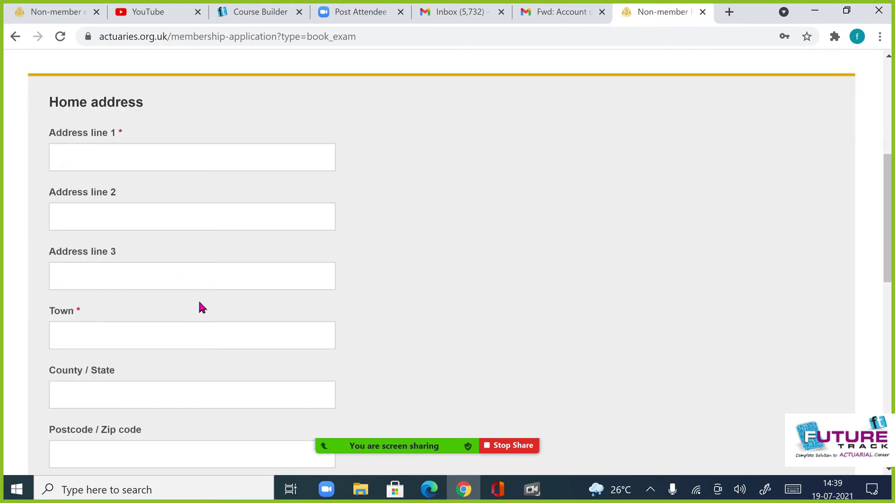
pyautogui.scroll(-7, 202, 307)
pyautogui.scroll(6, 205, 306)
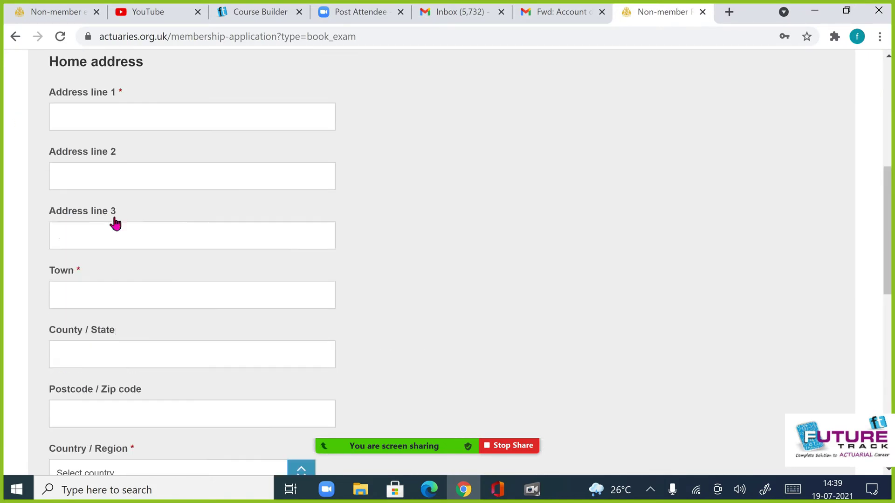
pyautogui.scroll(3, 118, 214)
# - Fill in the three address lines and set the Town to Delhi
pyautogui.click(124, 263)
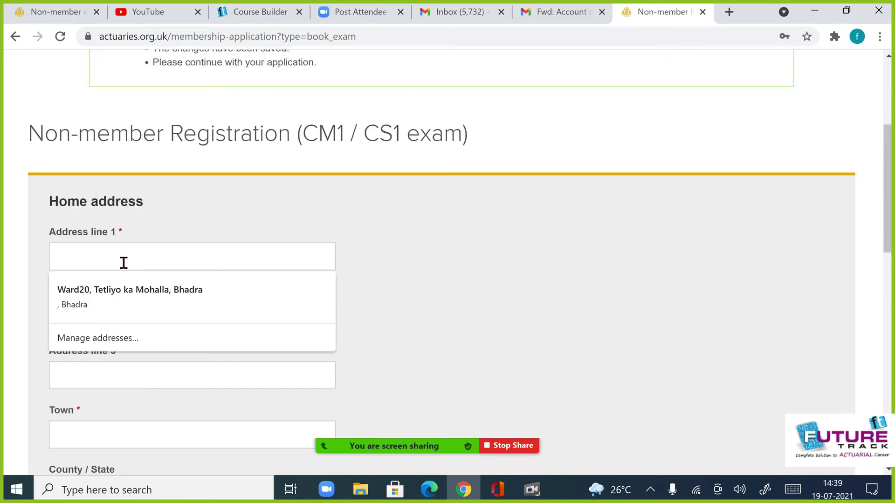
pyautogui.write('asdas')
pyautogui.click(106, 323)
pyautogui.write('asas')
pyautogui.click(101, 371)
pyautogui.write('asas')
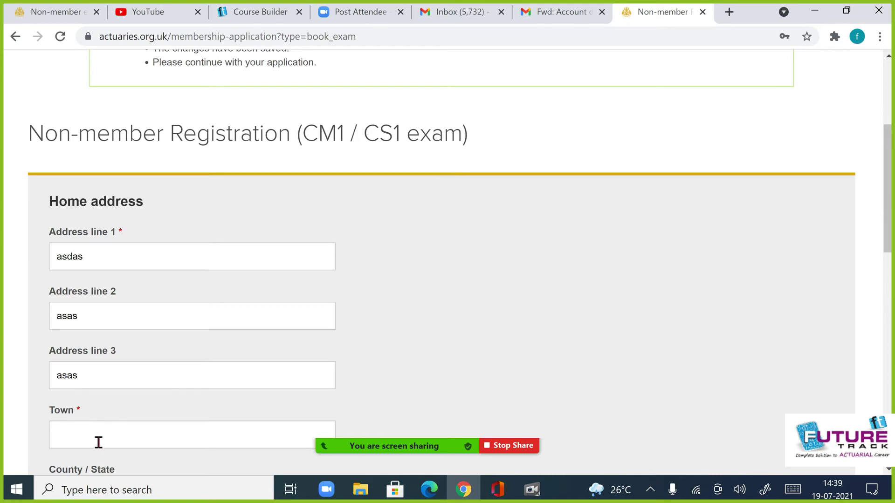
pyautogui.click(99, 442)
pyautogui.write('Delhi')
pyautogui.scroll(-6, 345, 282)
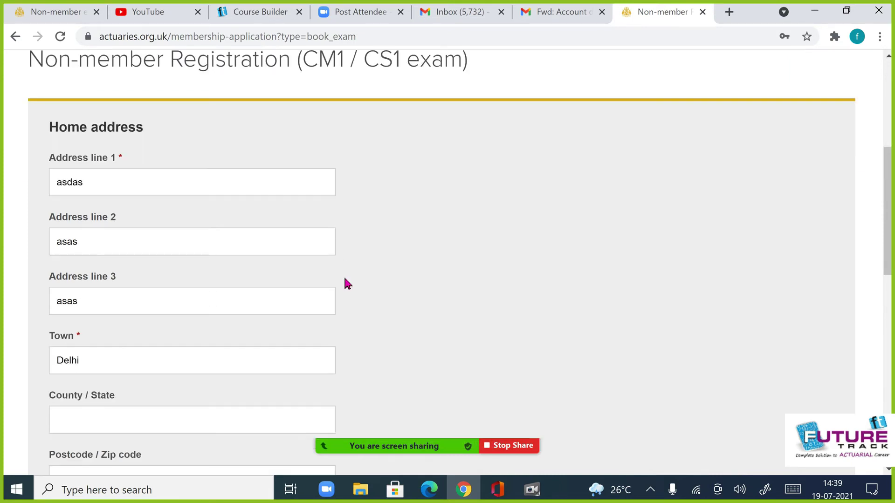
# - Set County/State to India, select India as Country/Region, and enter the telephone number
pyautogui.click(122, 224)
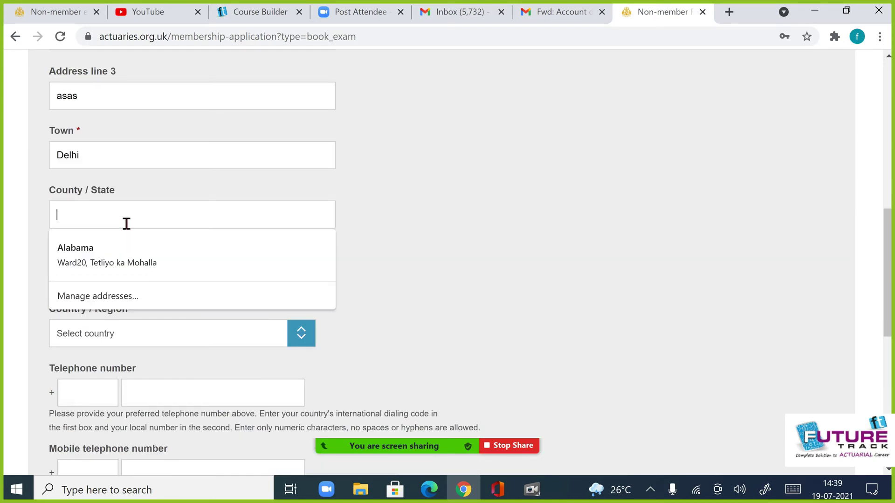
pyautogui.write('India')
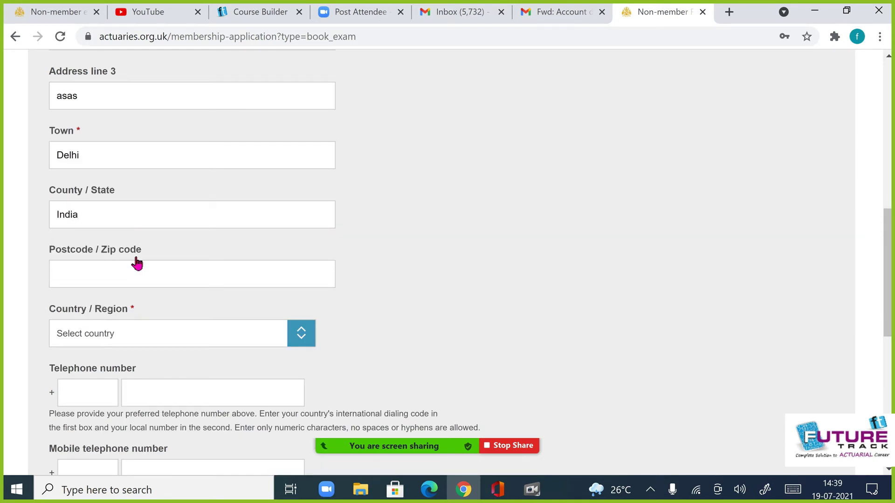
pyautogui.click(138, 277)
pyautogui.click(485, 313)
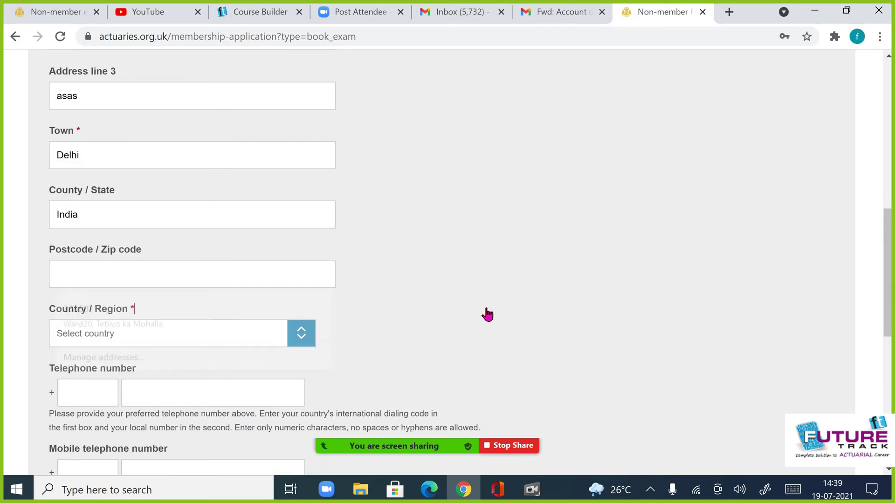
pyautogui.click(171, 329)
pyautogui.write('india')
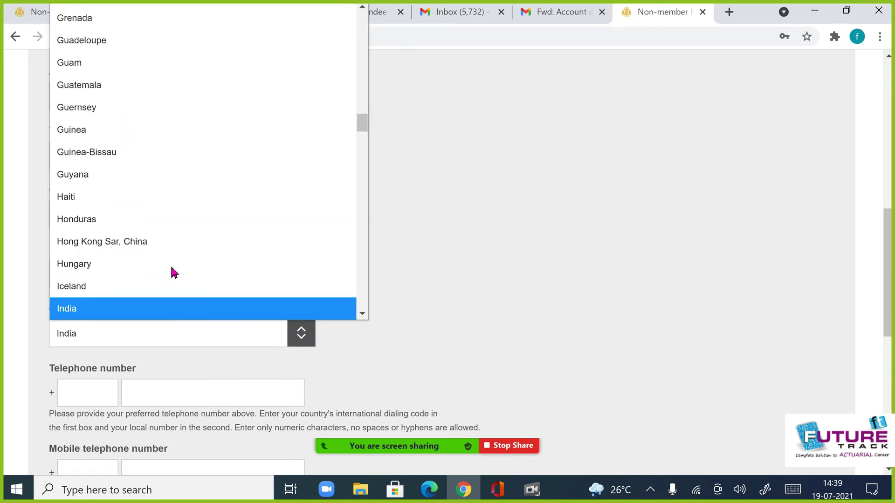
pyautogui.press('Return')
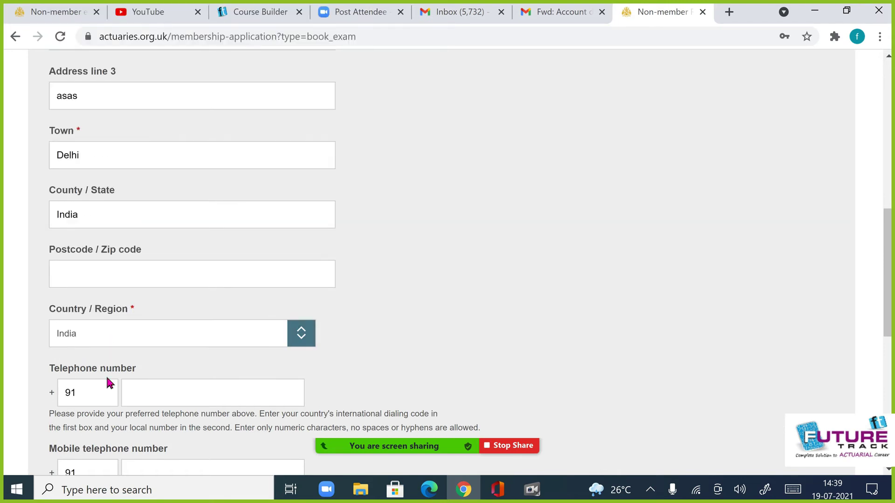
pyautogui.click(182, 403)
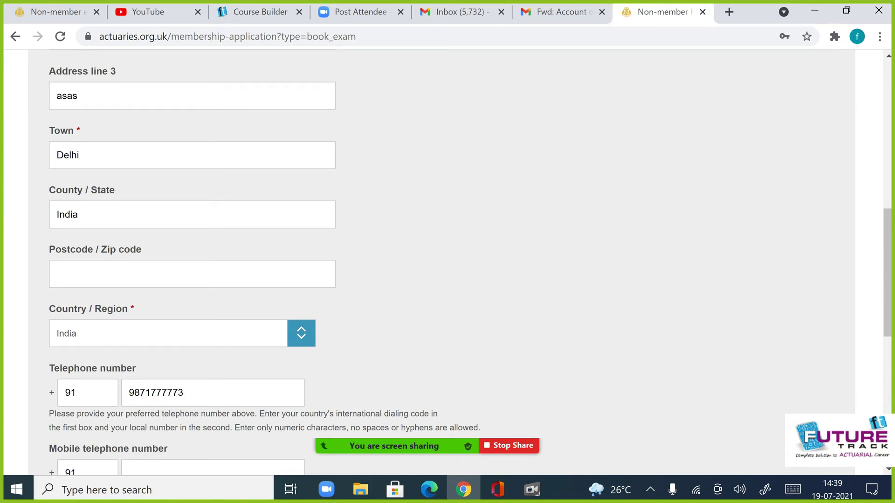
# - Move the number into Mobile telephone, select the under £7,230 income rate, and accept the terms
pyautogui.scroll(-6, 489, 98)
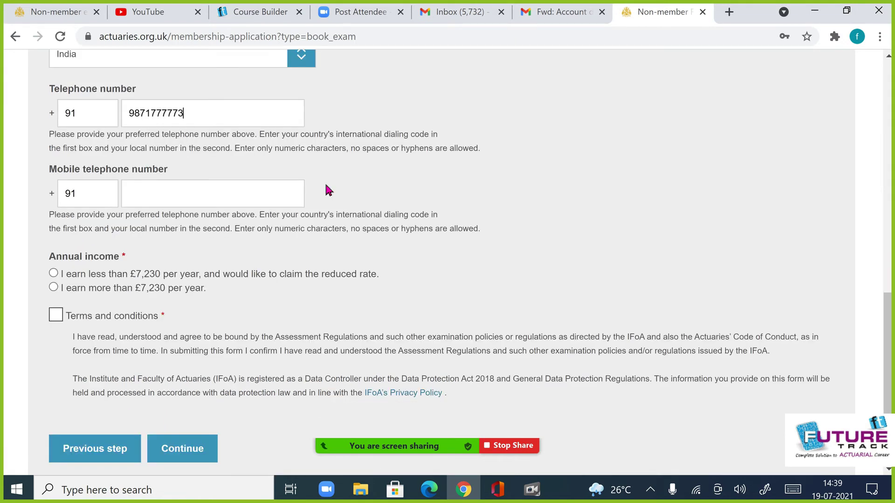
pyautogui.moveTo(191, 114); pyautogui.dragTo(119, 107)
pyautogui.hotkey('ctrl', 'c')
pyautogui.press('BackSpace')
pyautogui.click(173, 194)
pyautogui.hotkey('ctrl', 'v')
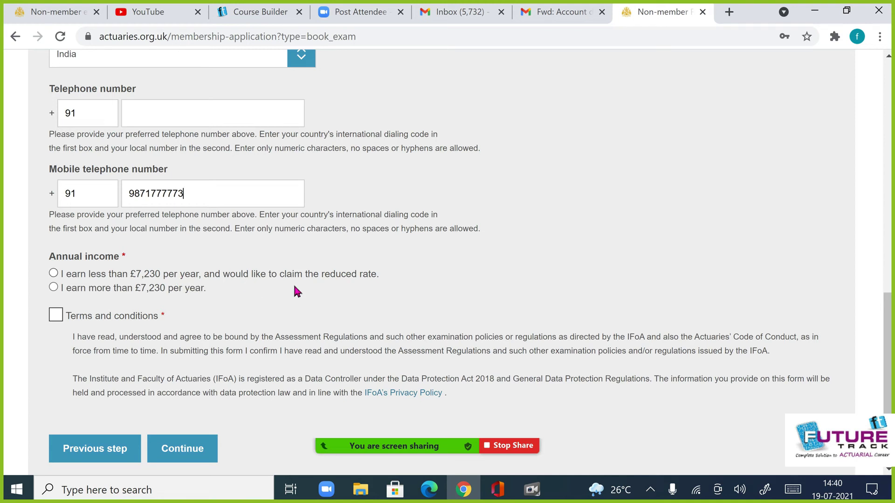
pyautogui.click(54, 273)
pyautogui.click(57, 317)
# - Submit the registration form and scroll the My exams page down to Book an exam
pyautogui.click(185, 447)
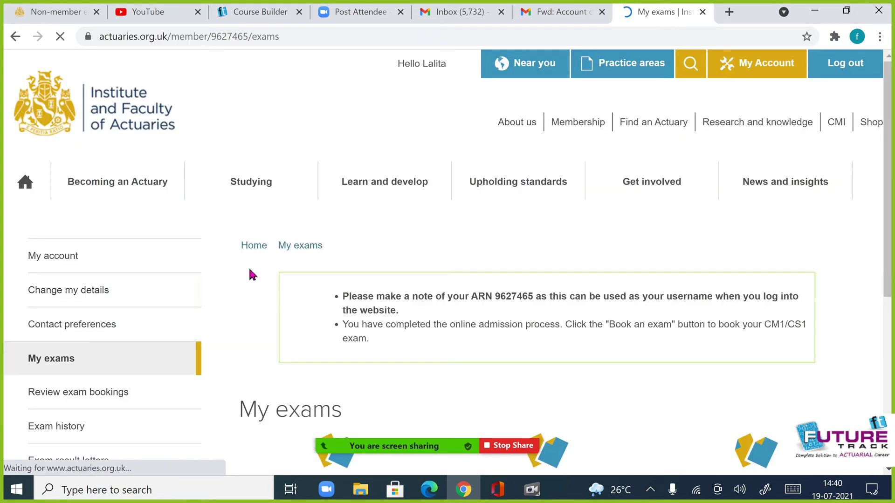
pyautogui.scroll(-3, 185, 293)
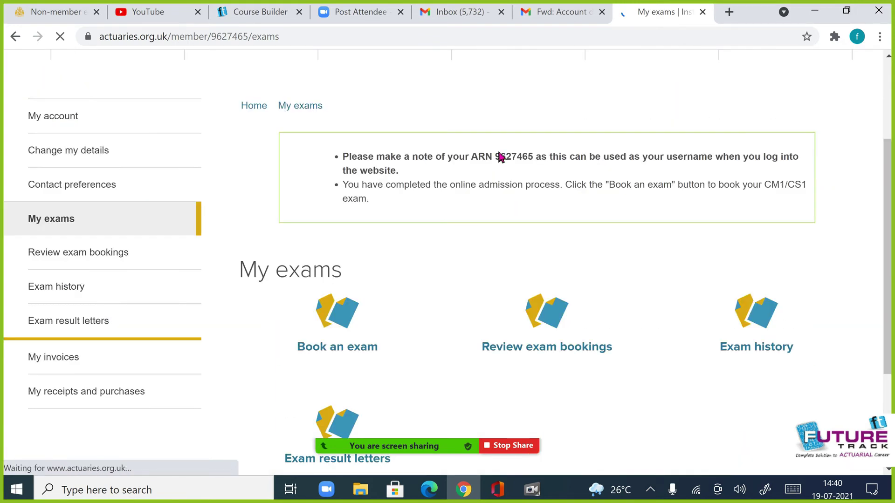
pyautogui.moveTo(500, 156); pyautogui.dragTo(492, 161)
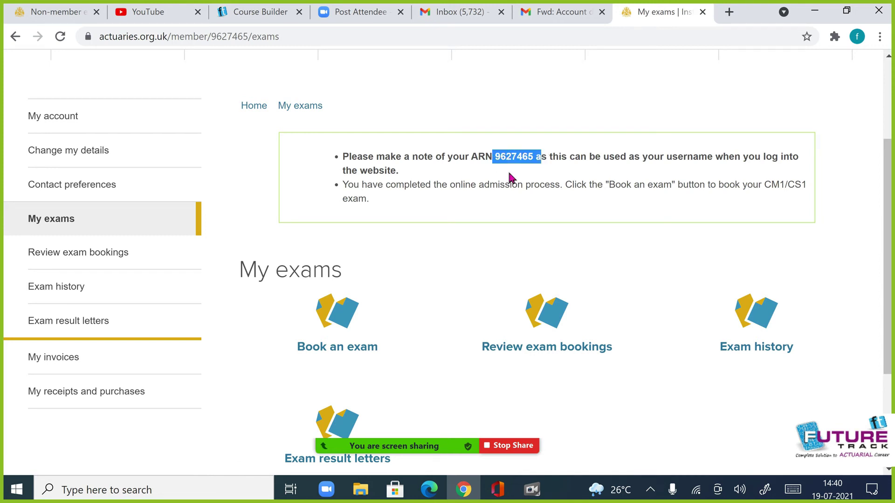
pyautogui.click(511, 177)
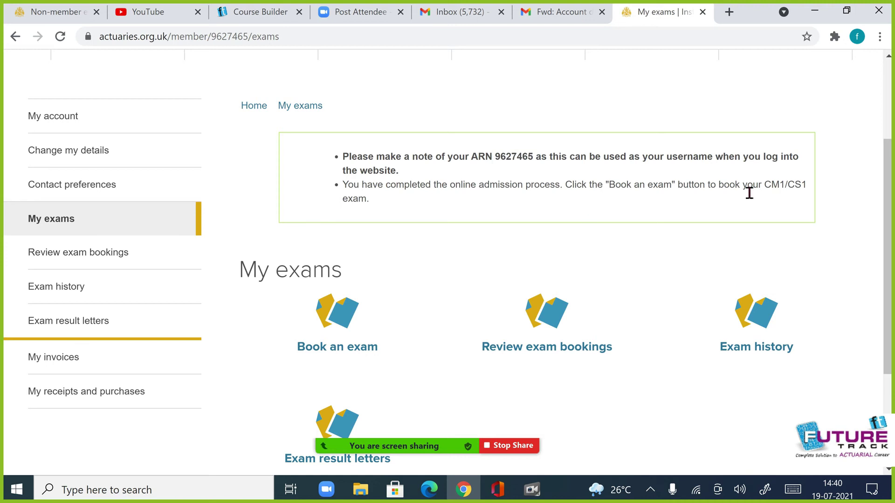
pyautogui.scroll(-3, 354, 240)
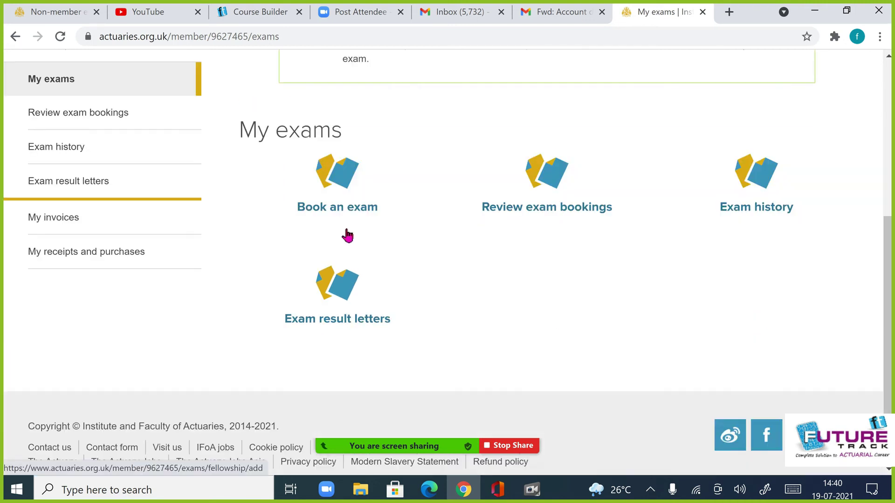
# - Start an exam booking for the September 2021 Core Principles session and confirm payment information is ready
pyautogui.click(370, 208)
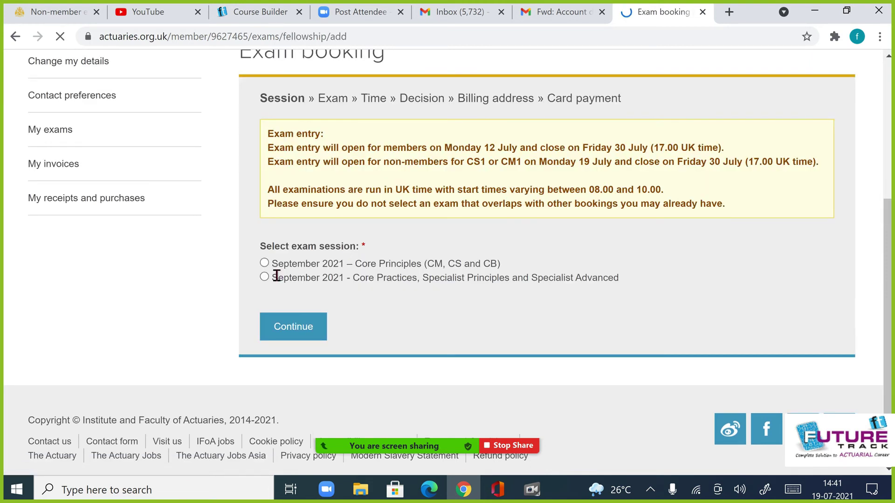
pyautogui.click(264, 263)
pyautogui.click(319, 334)
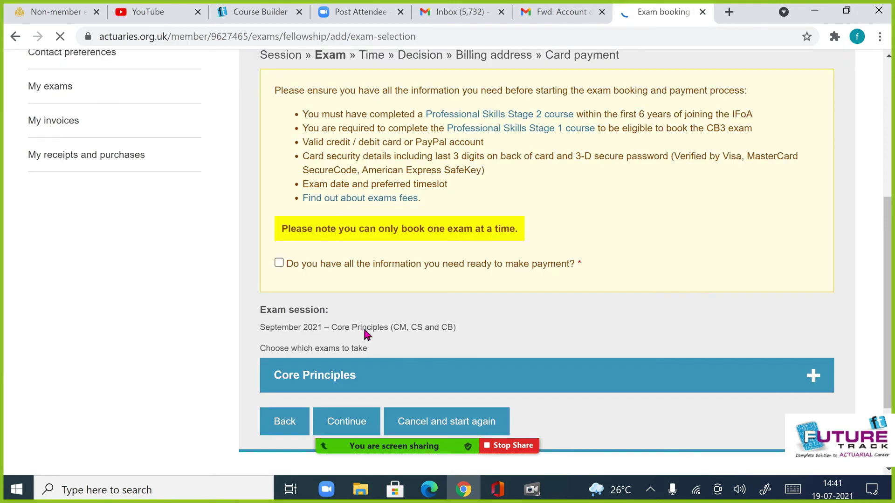
pyautogui.click(280, 264)
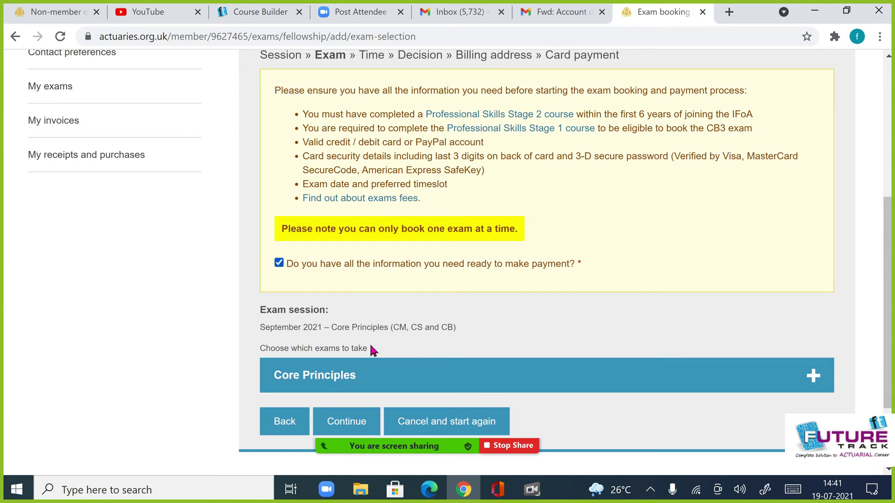
# - Select CS1 - Actuarial Statistics from the Core Principles exam list and continue
pyautogui.click(811, 375)
pyautogui.scroll(-3, 303, 257)
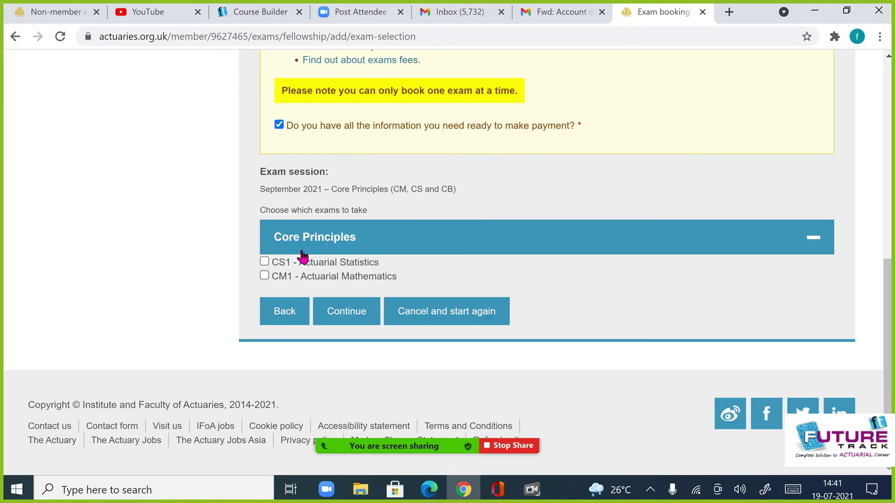
pyautogui.click(265, 262)
pyautogui.click(348, 317)
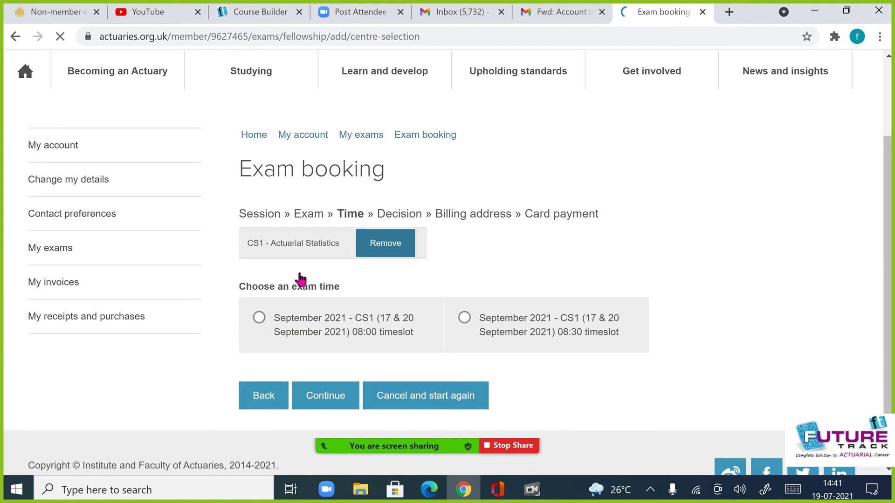
# - Choose the 08:30 timeslot instead of 08:00 for CS1 and continue to the booking decision
pyautogui.scroll(-1, 300, 279)
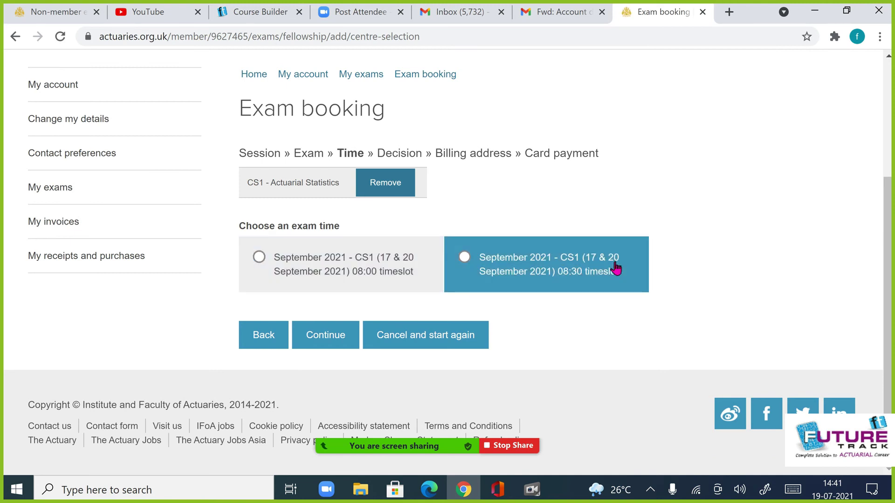
pyautogui.click(285, 286)
pyautogui.click(499, 277)
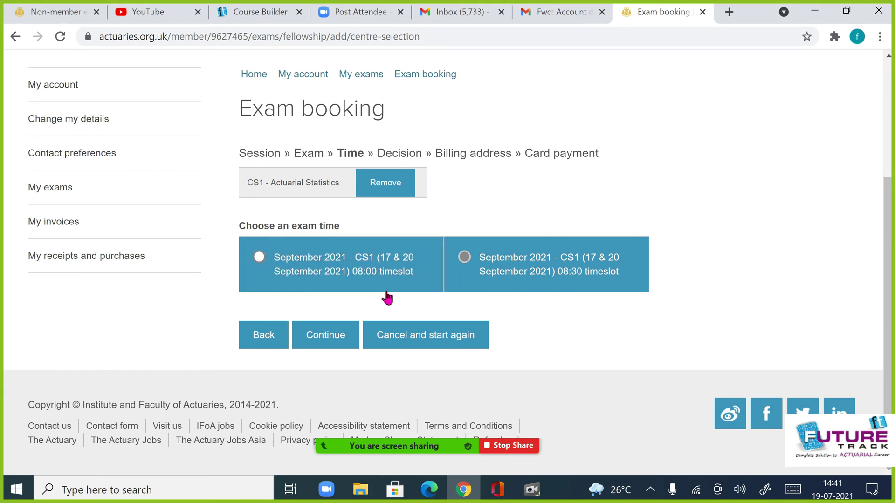
pyautogui.click(327, 339)
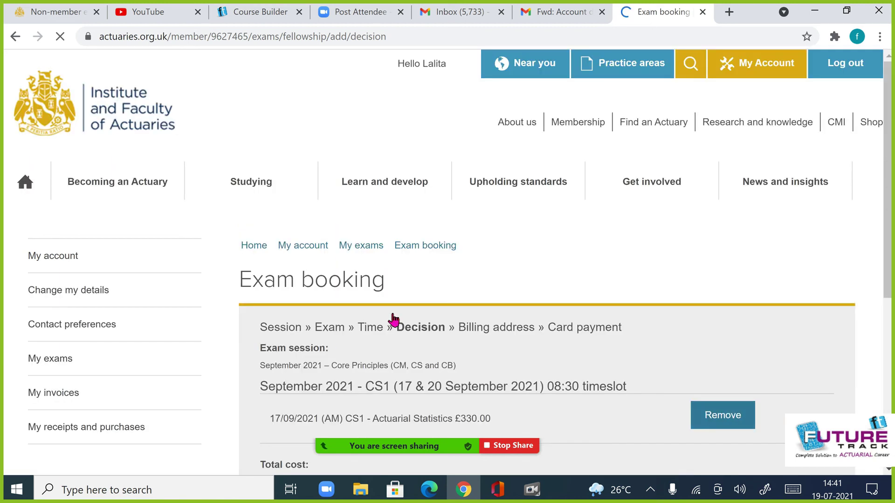
# - Tick the examination regulations confirmation on the Decision page and continue to Billing address
pyautogui.scroll(-2, 408, 316)
pyautogui.scroll(-4, 408, 316)
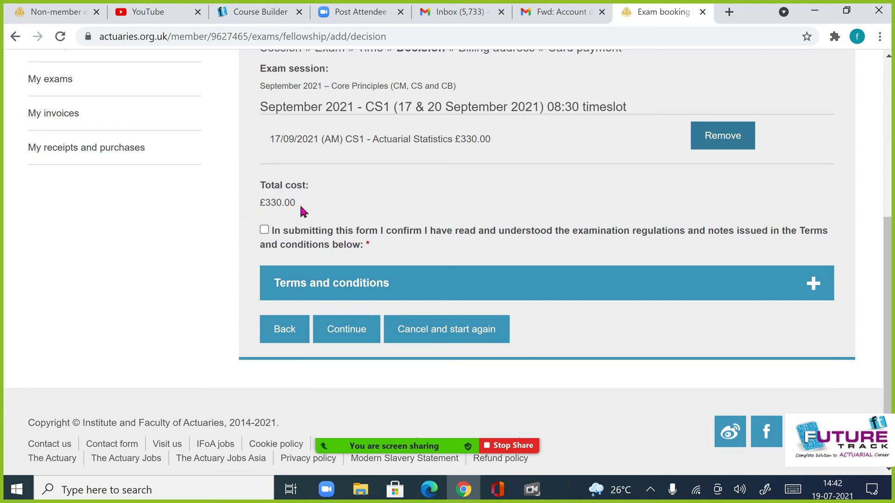
pyautogui.click(264, 230)
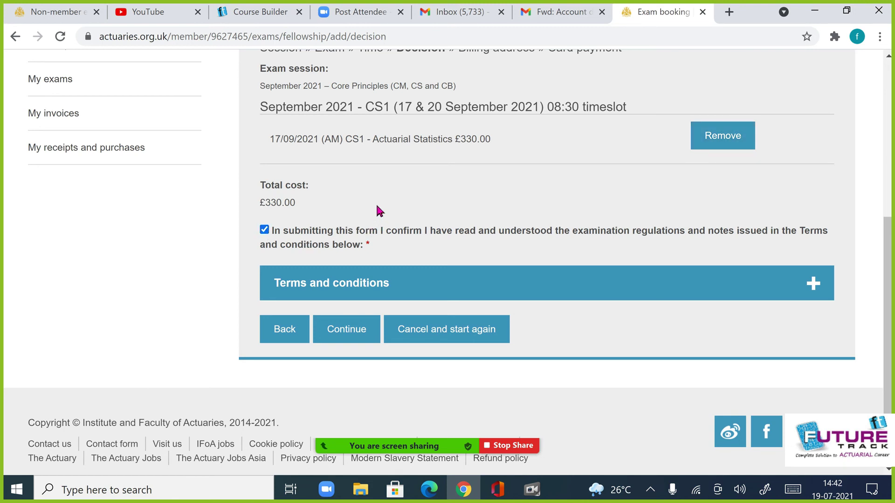
pyautogui.scroll(1, 379, 212)
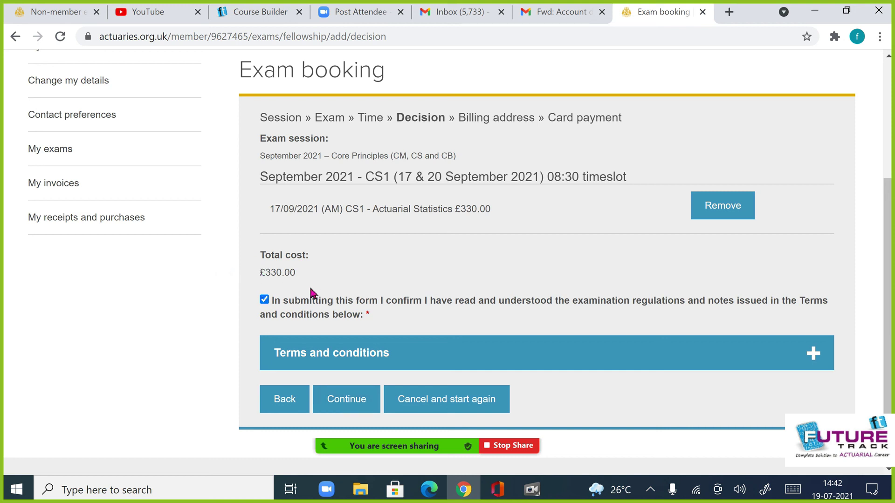
pyautogui.click(347, 387)
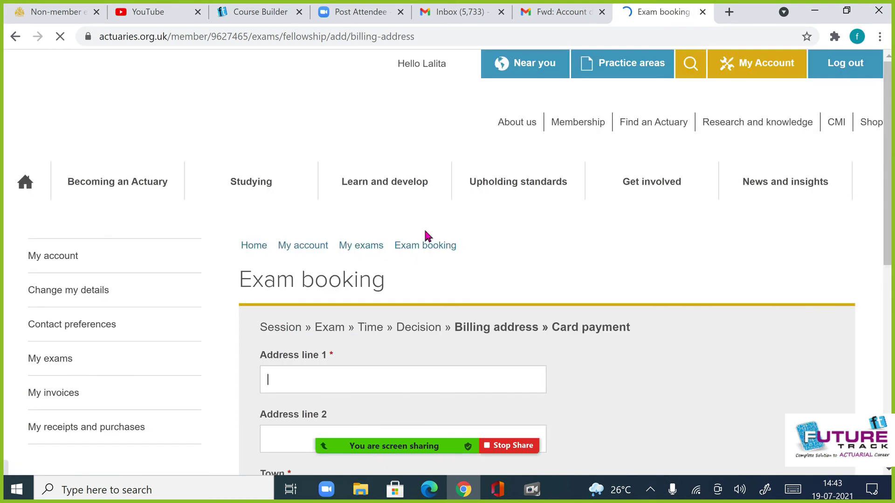
# - Fill billing Address line 1 with placeholder text and set the town to Delhi
pyautogui.scroll(-8, 333, 337)
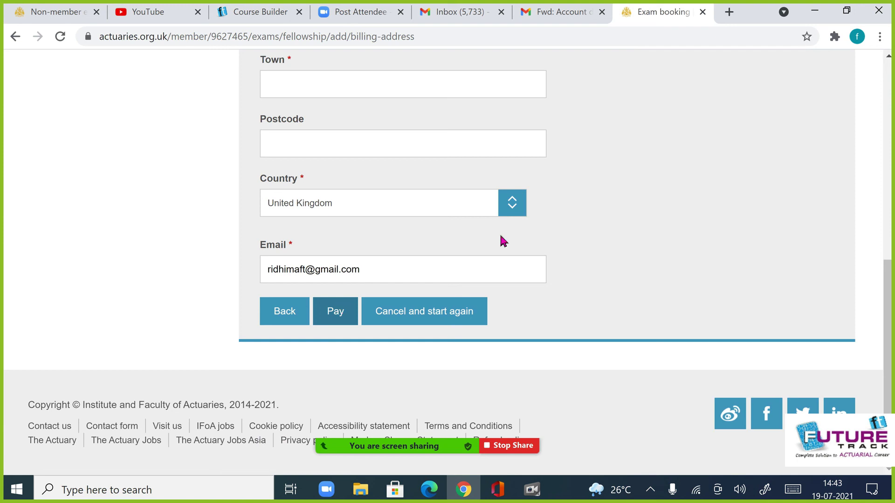
pyautogui.scroll(5, 323, 159)
pyautogui.click(272, 180)
pyautogui.write('sdfs')
pyautogui.click(286, 223)
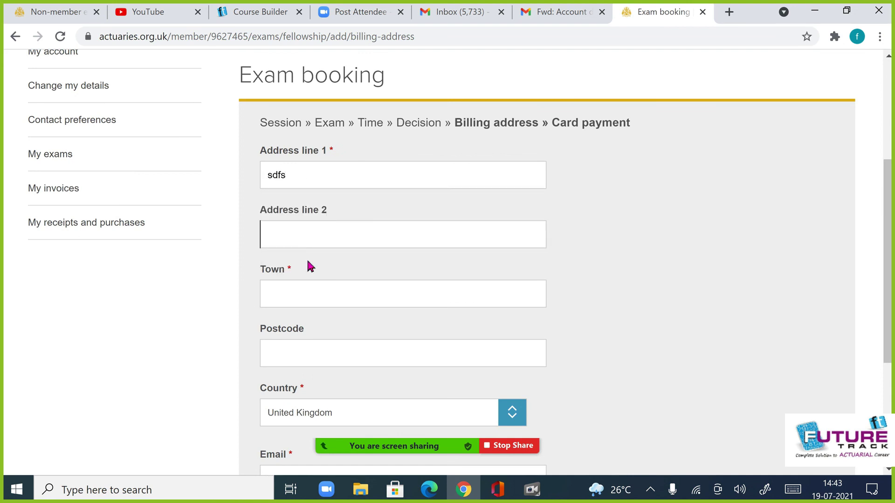
pyautogui.click(302, 293)
pyautogui.write('delhi')
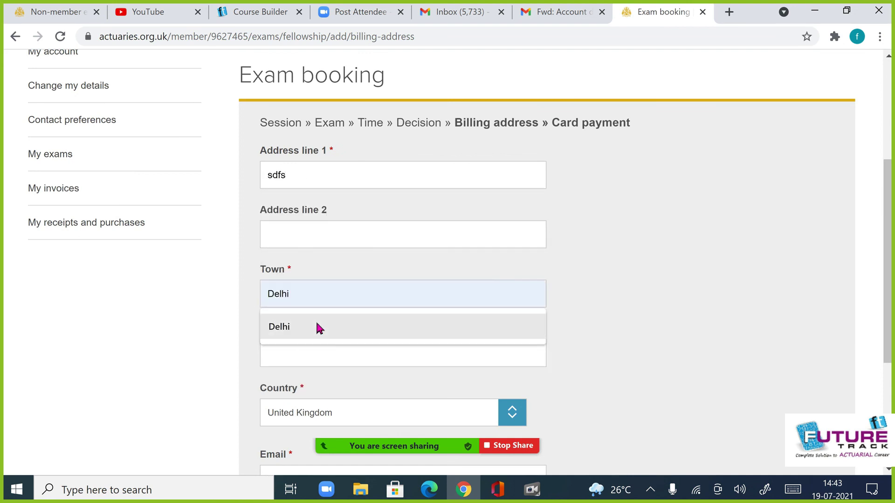
pyautogui.click(316, 328)
pyautogui.click(323, 364)
# - Set the billing country to India and submit the £330.00 payment with Pay
pyautogui.scroll(-3, 350, 370)
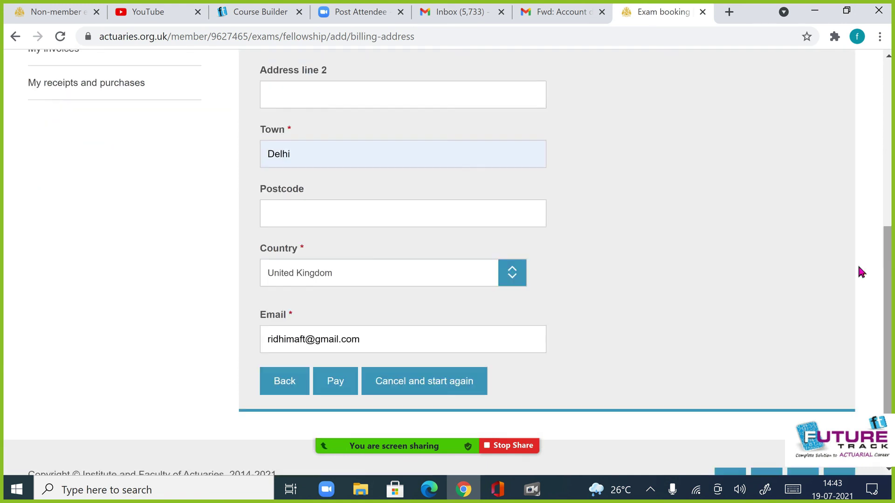
pyautogui.click(399, 268)
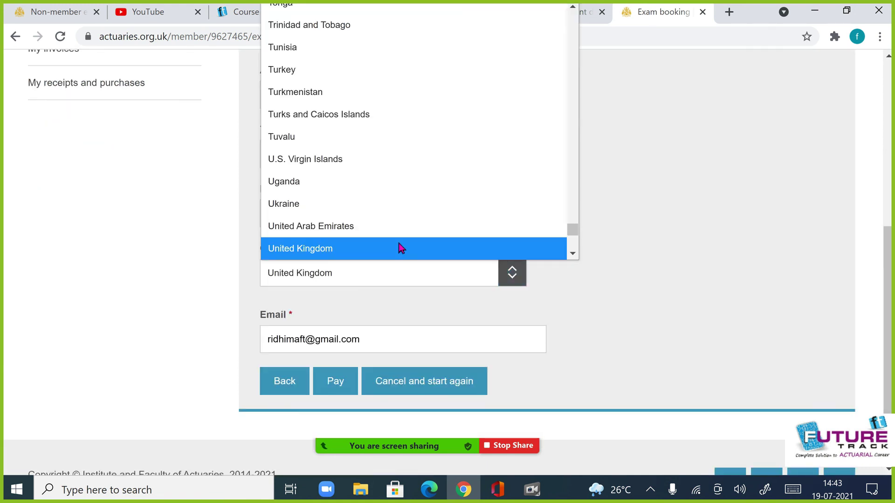
pyautogui.write('india')
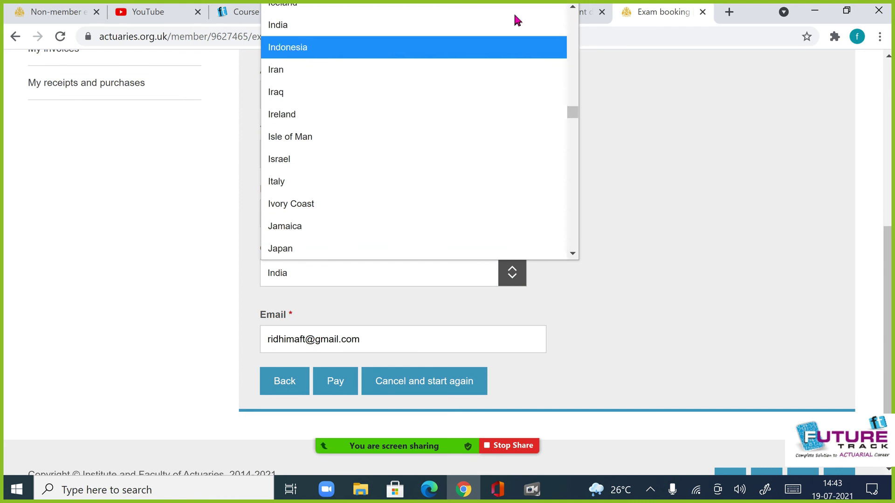
pyautogui.click(452, 37)
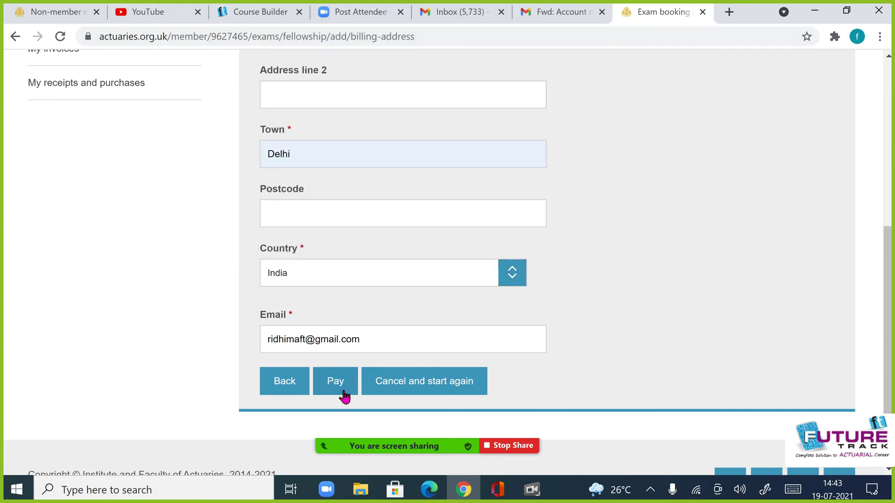
pyautogui.click(344, 396)
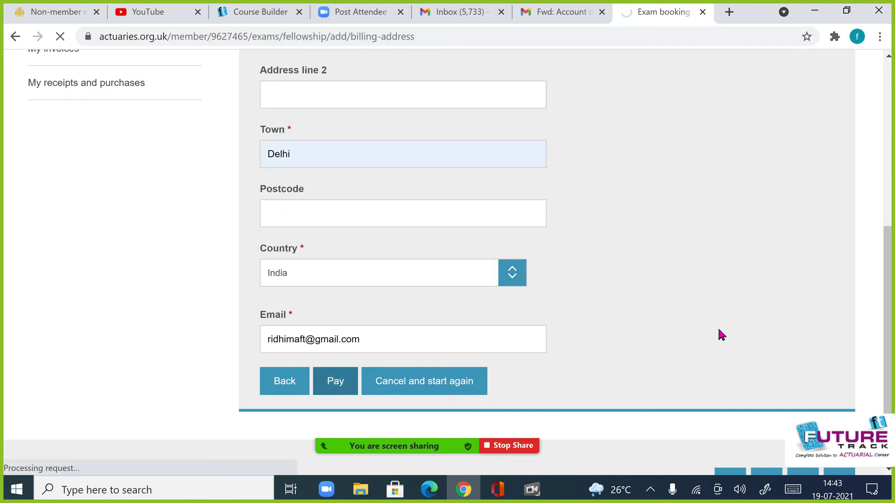